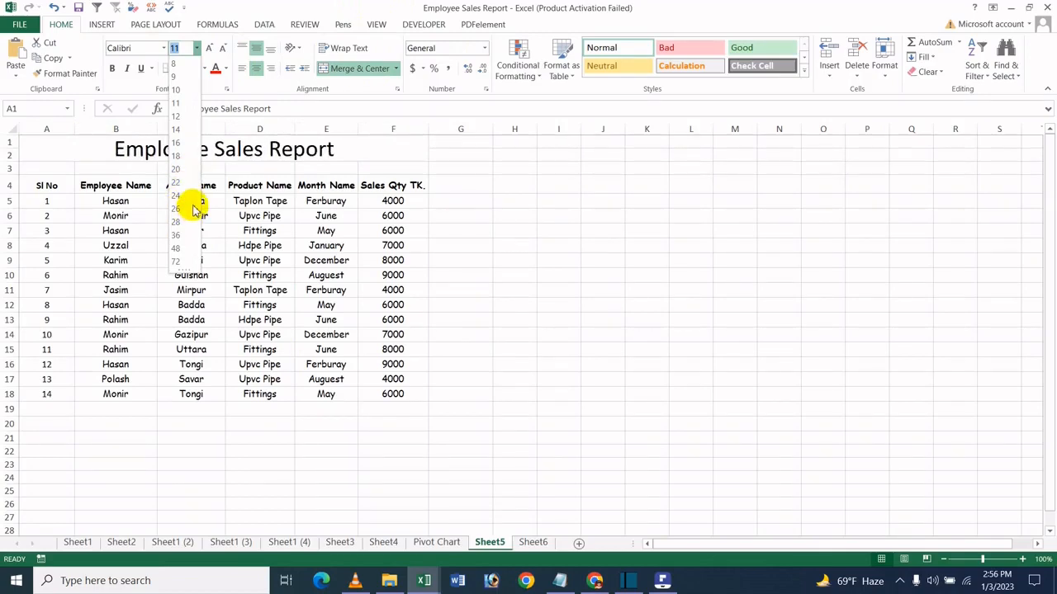
- Format the merged title "Employee Sales Report" as 24 pt bold red text on a yellow fill
click(176, 196)
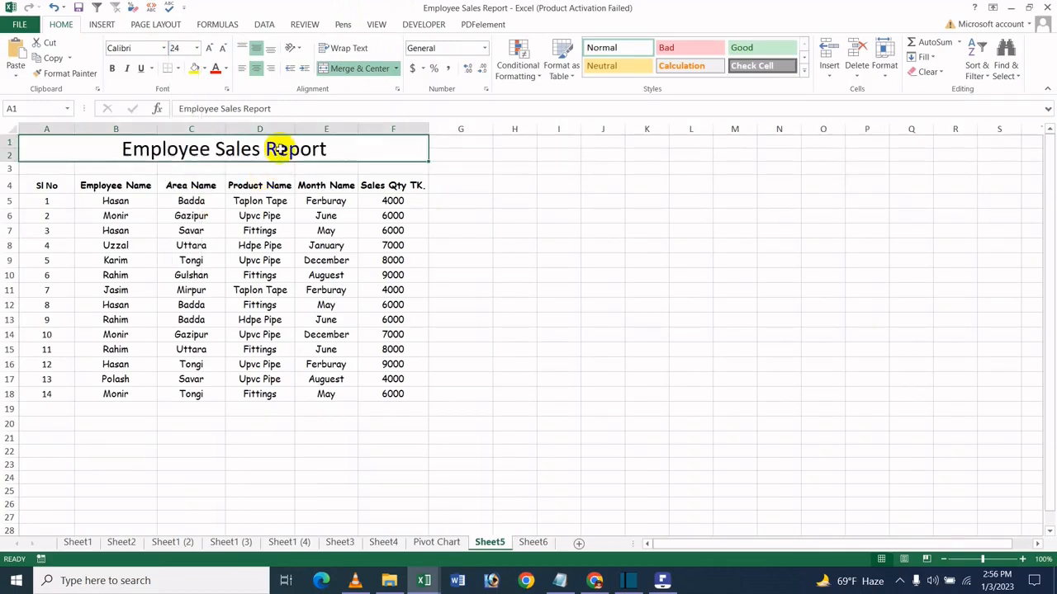
click(113, 70)
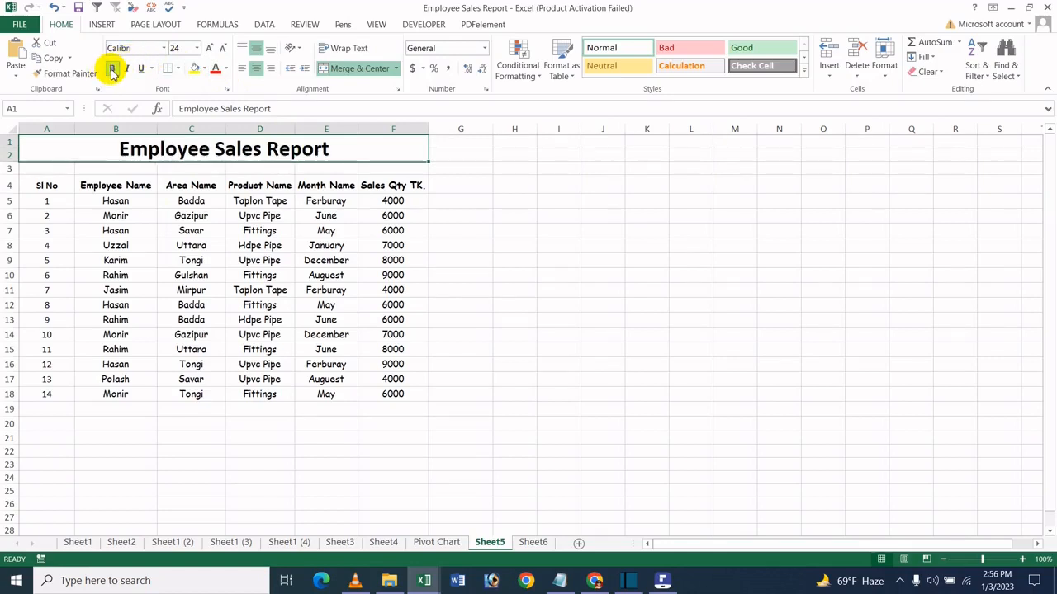
click(226, 71)
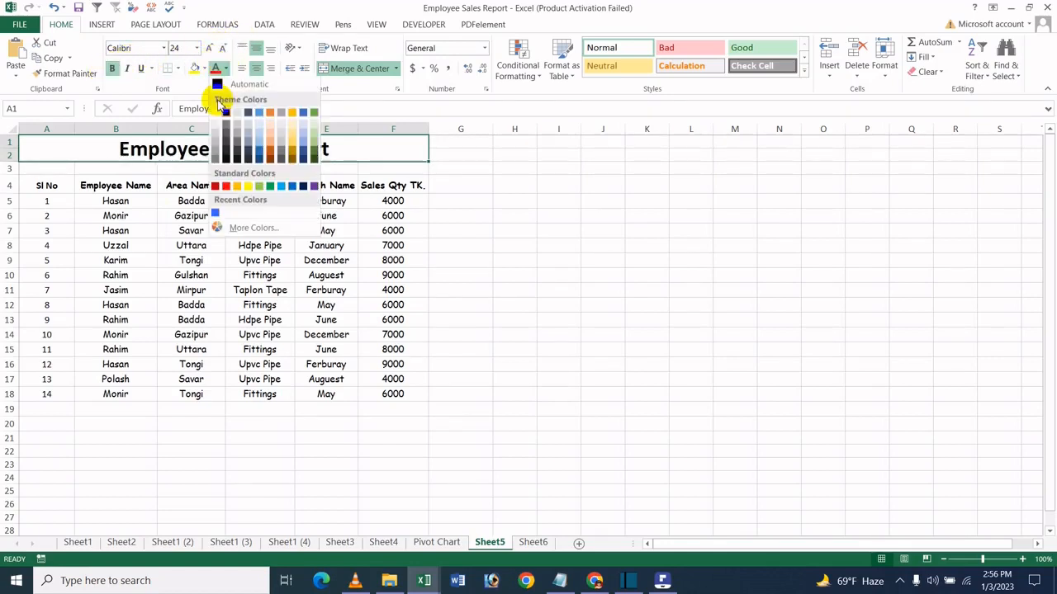
click(227, 188)
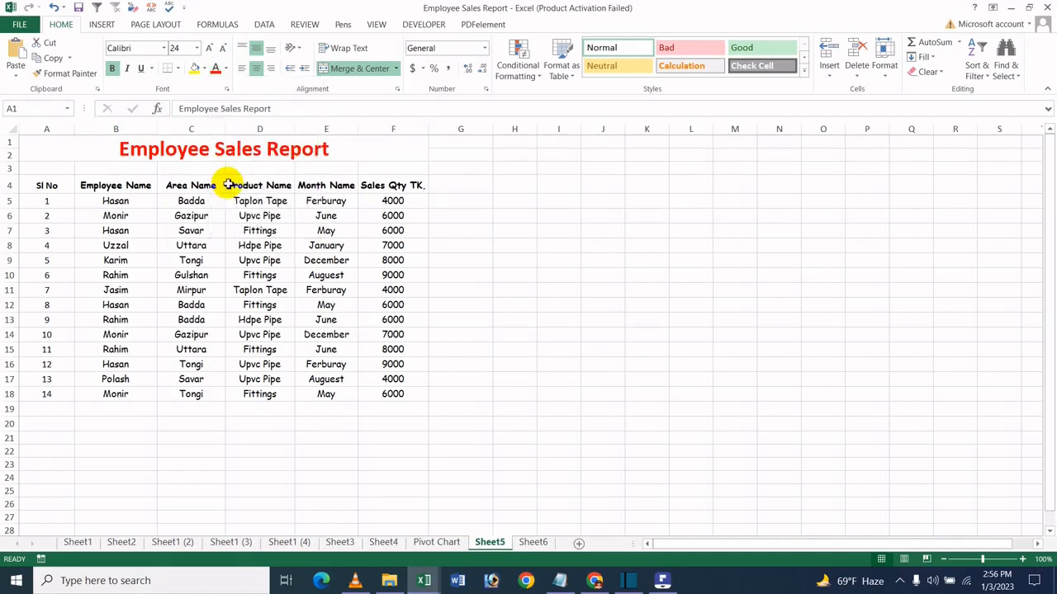
click(204, 71)
click(192, 69)
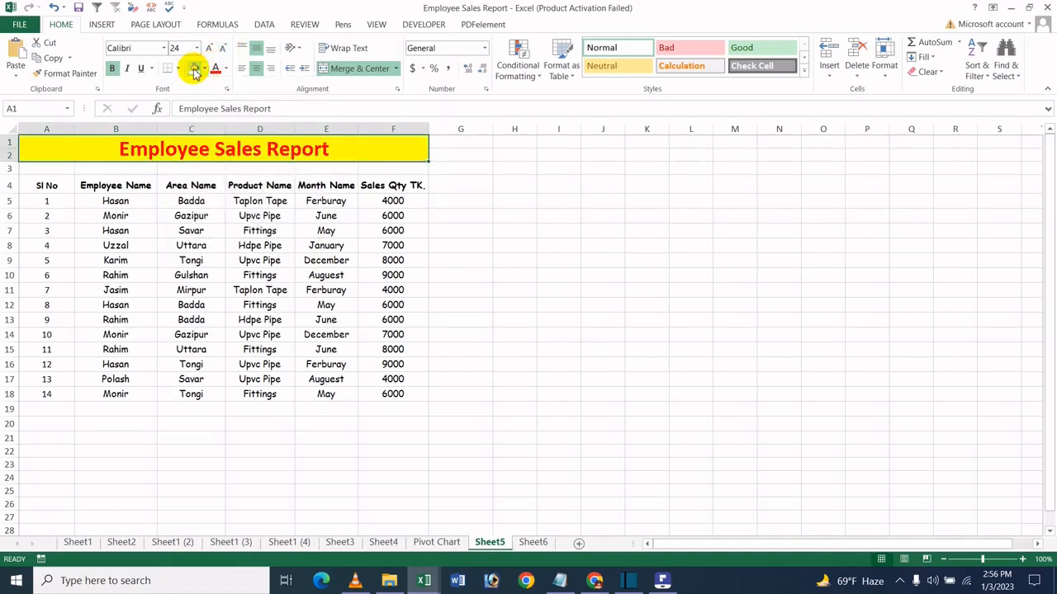
- Apply All Borders to the merged title cell in rows 1 and 2
click(71, 170)
click(129, 169)
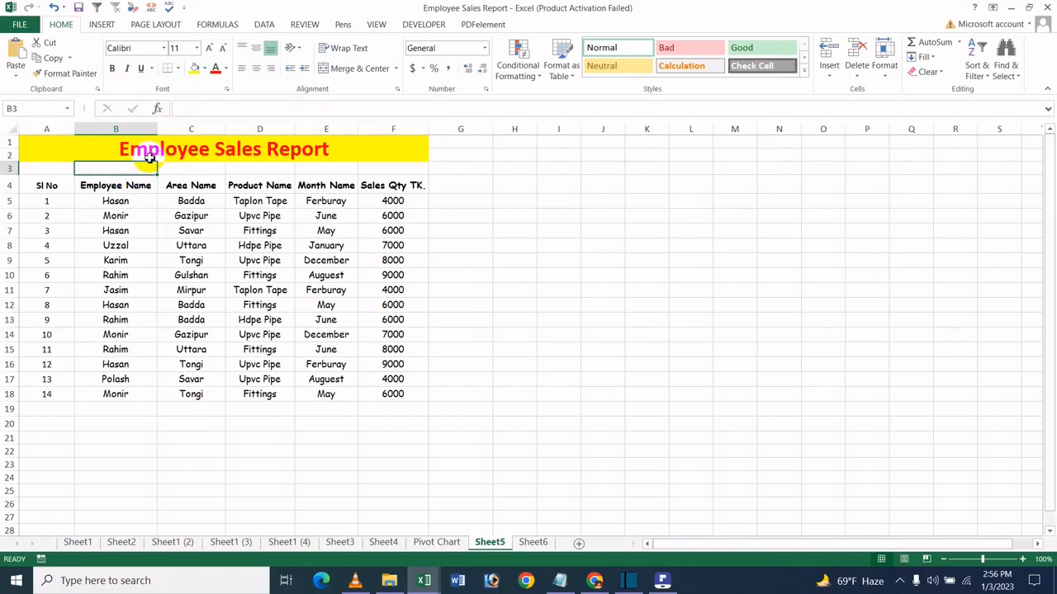
click(149, 157)
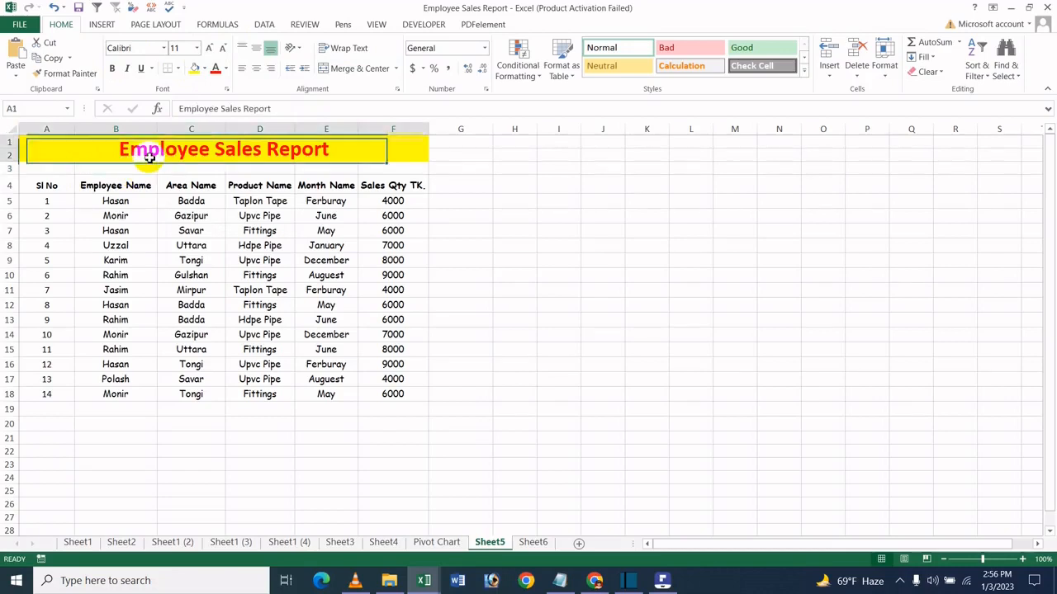
click(181, 71)
click(203, 187)
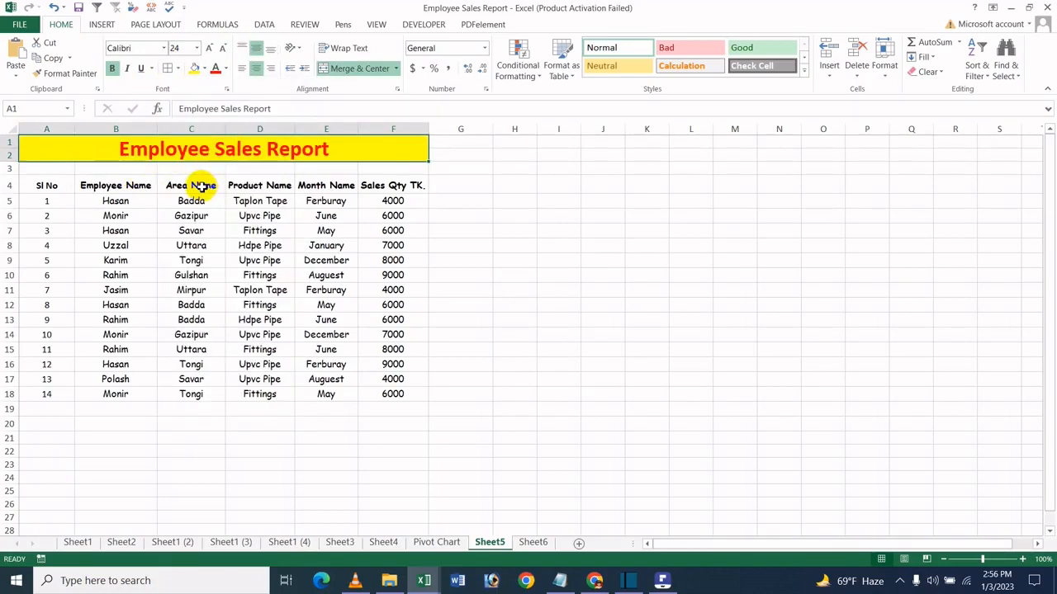
click(203, 186)
click(302, 143)
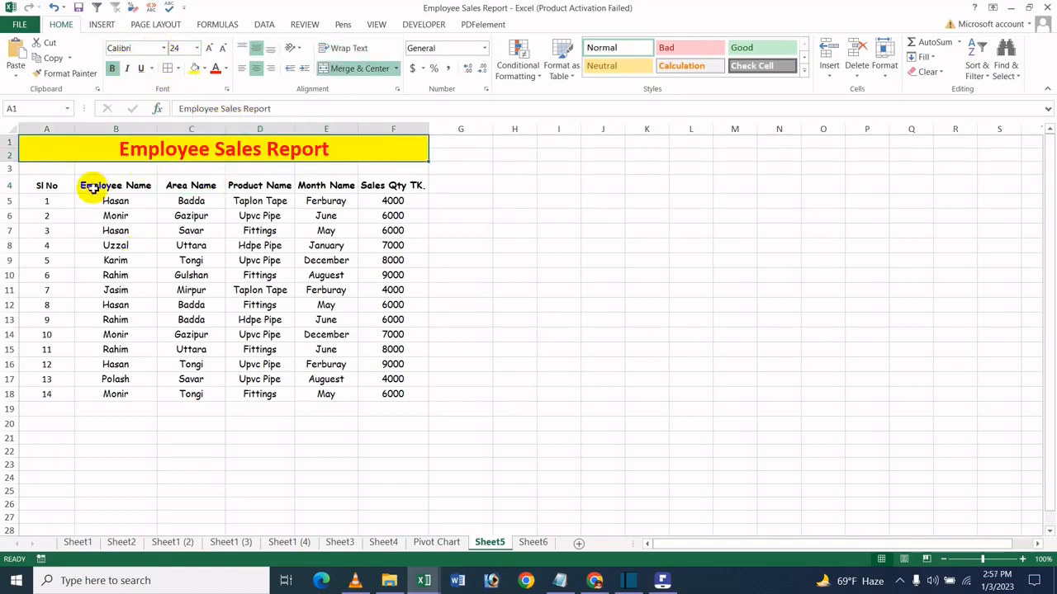
- Try toggling the bold formatting on the whole table A4:F18 and copy the range
click(56, 187)
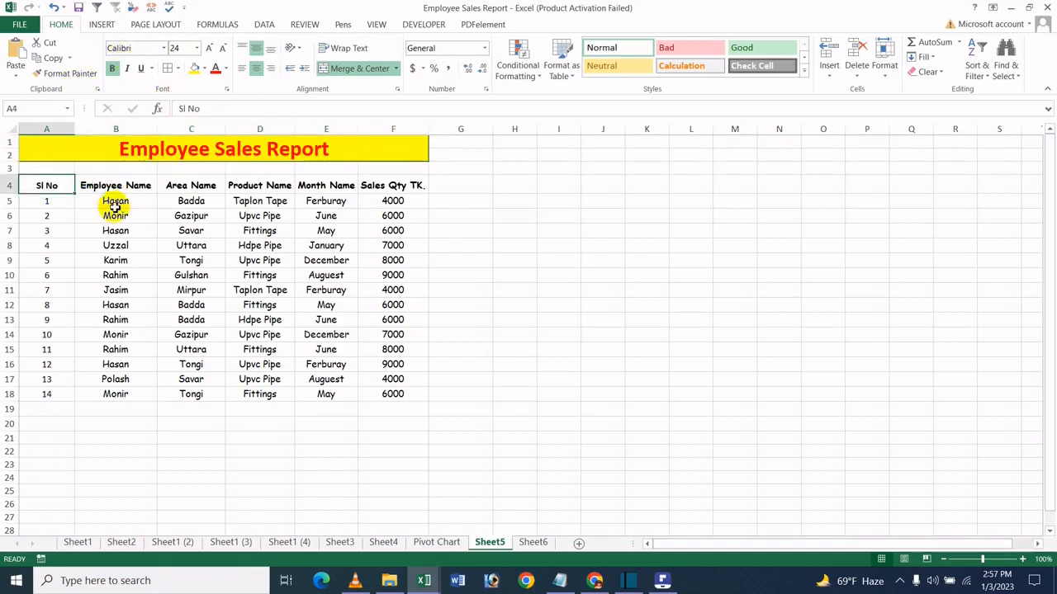
drag(115, 206, 408, 394)
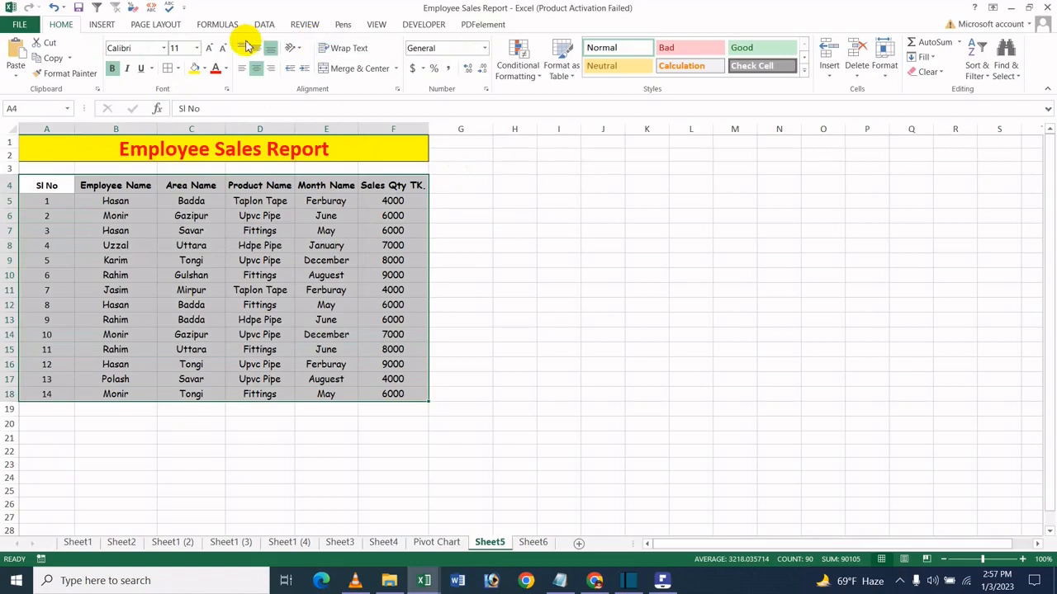
click(114, 70)
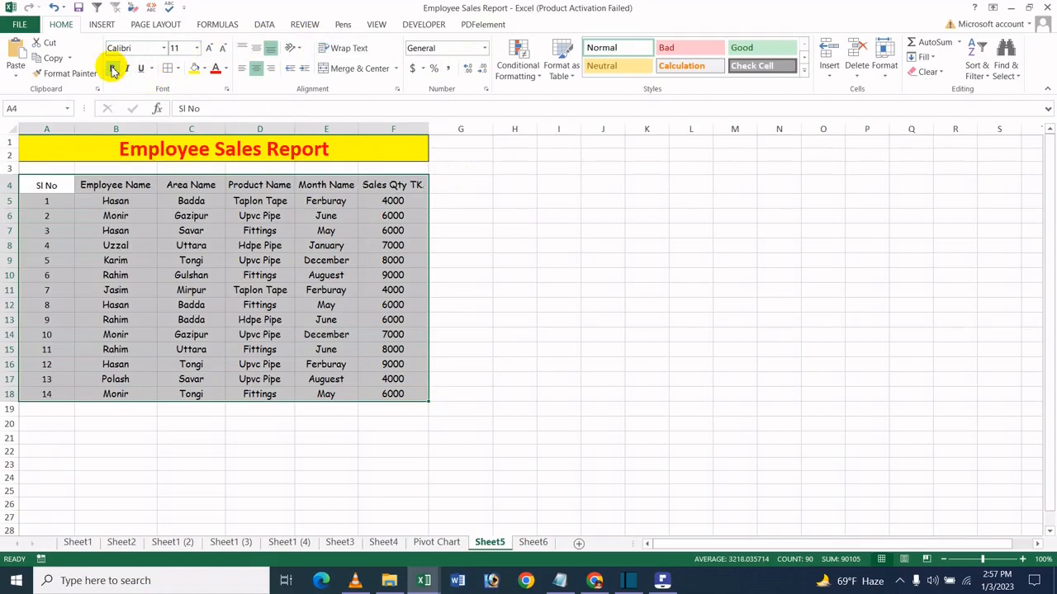
key(ctrl+c)
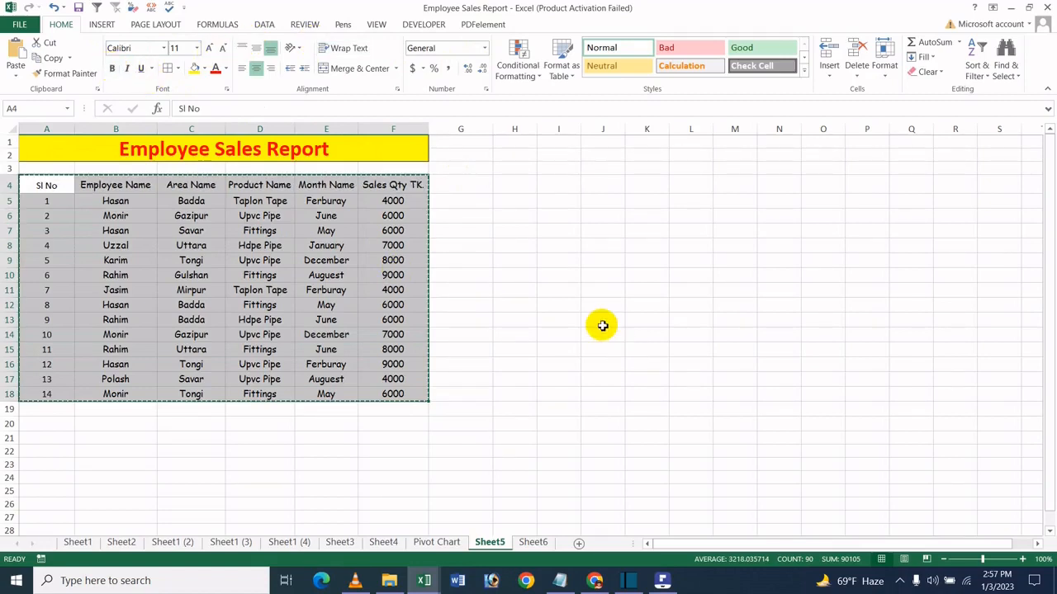
key(ctrl+b)
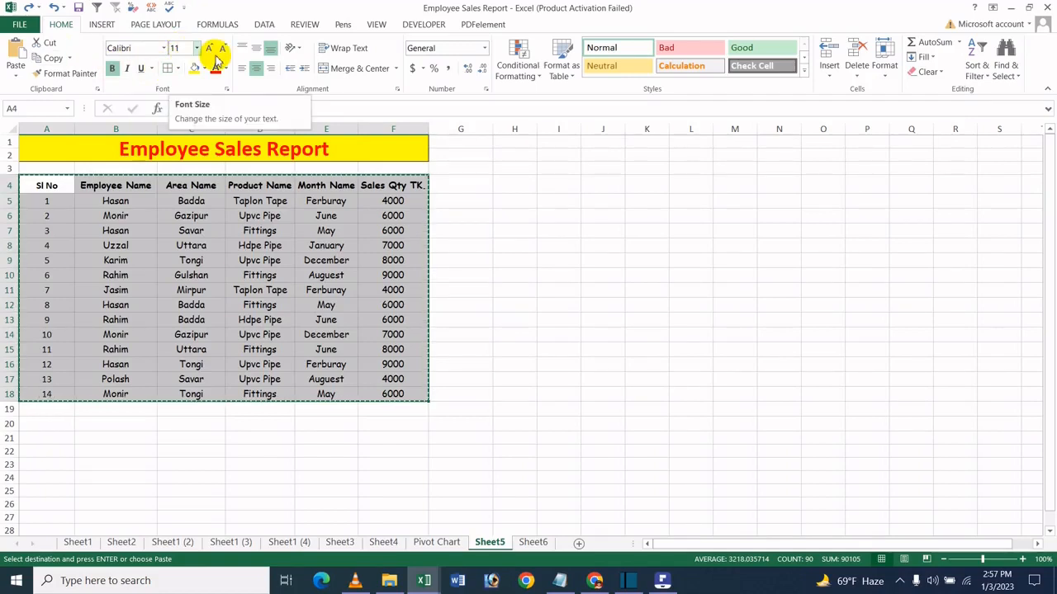
- Try a yellow fill and a blue fill on the whole table, and undo both
click(196, 69)
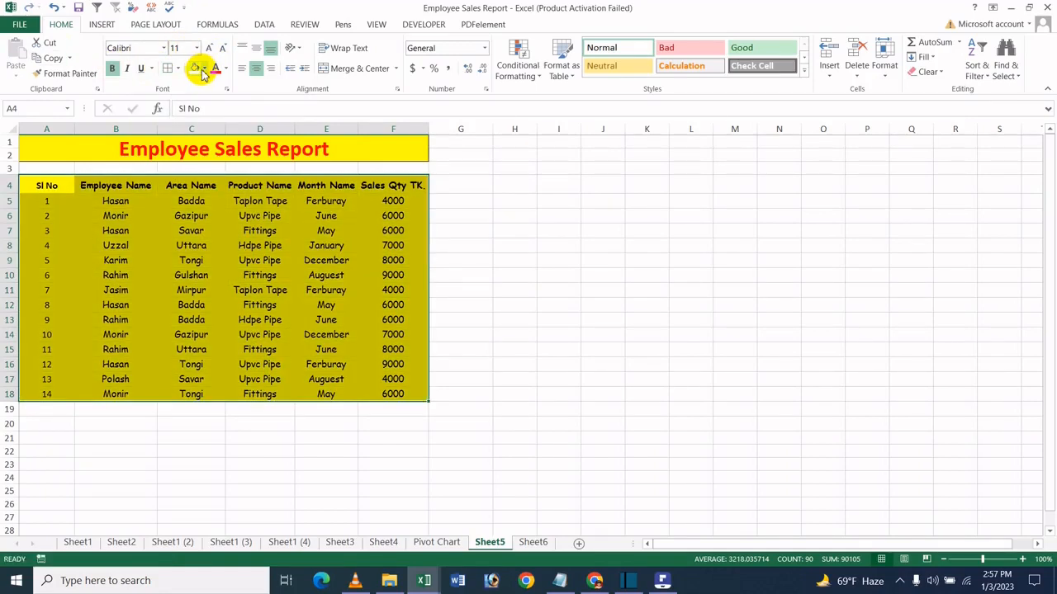
click(204, 70)
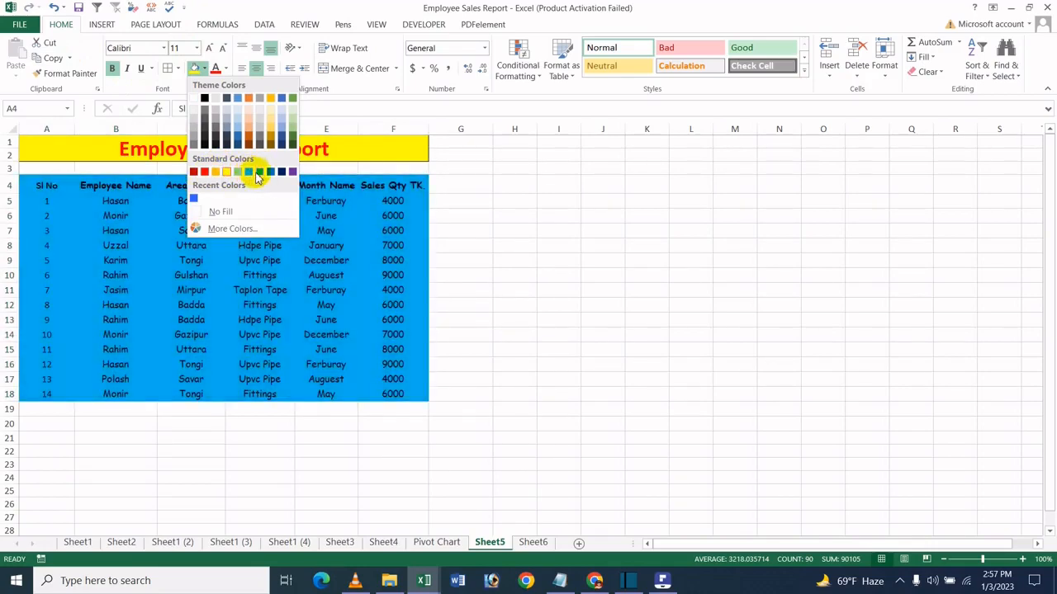
click(257, 174)
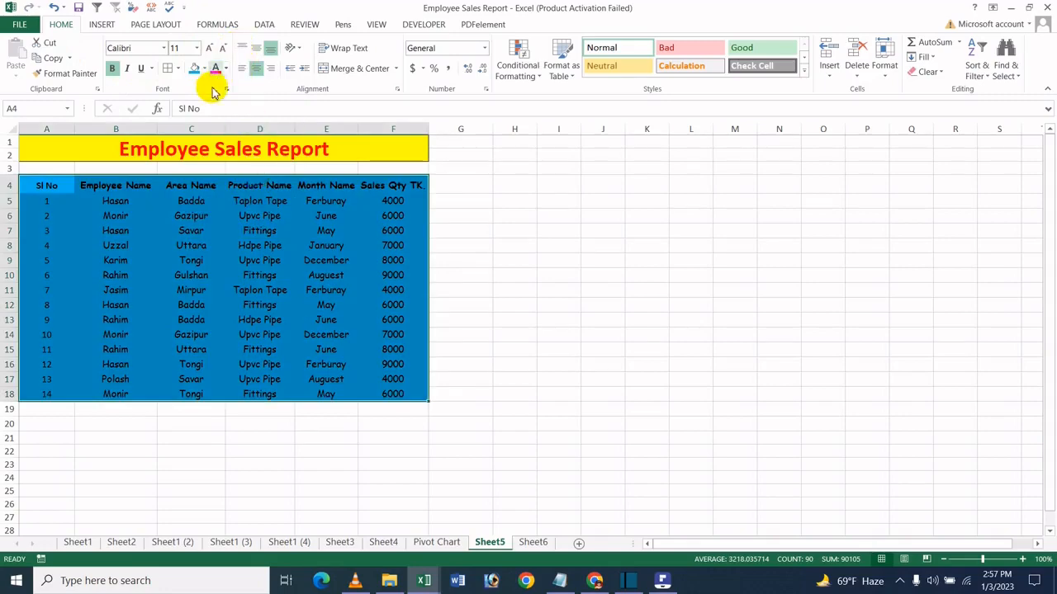
key(ctrl+z)
key(ctrl+z)
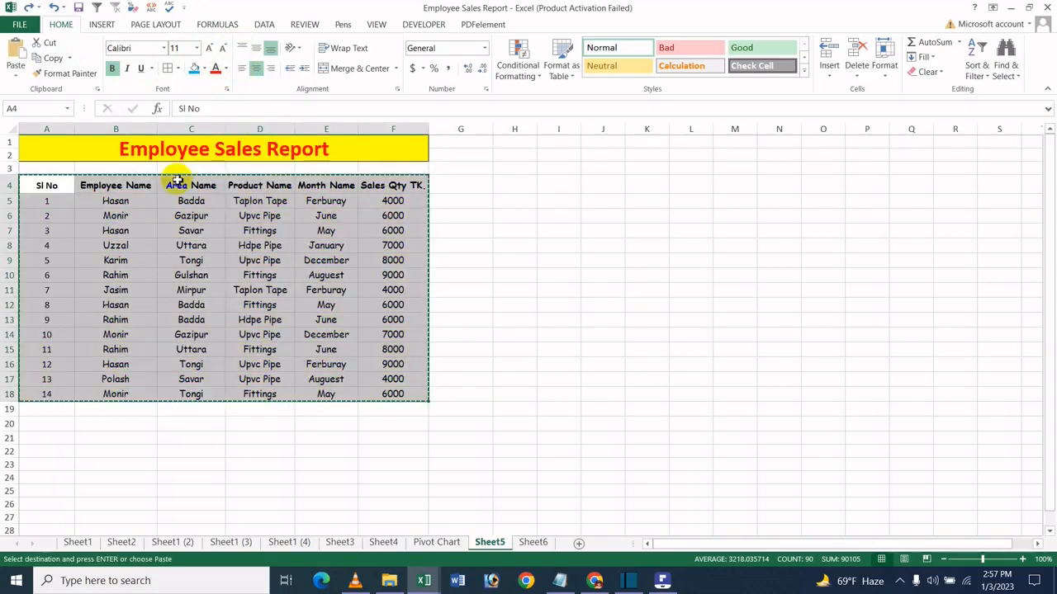
- Fill the header row A4:F4 with a light orange theme colour, leaving its font colour as is
click(130, 216)
drag(42, 181, 412, 188)
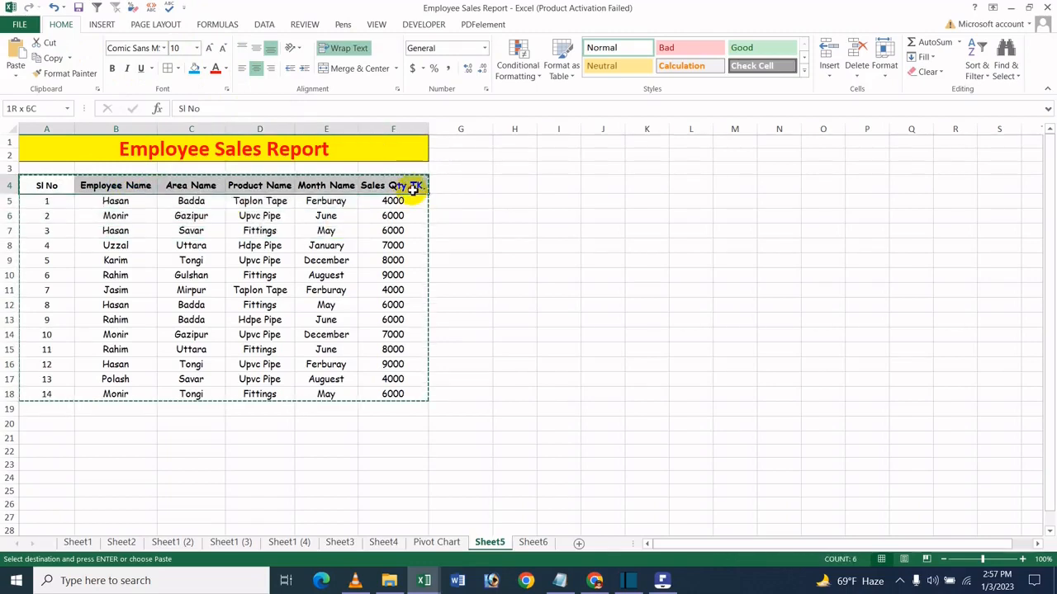
click(203, 68)
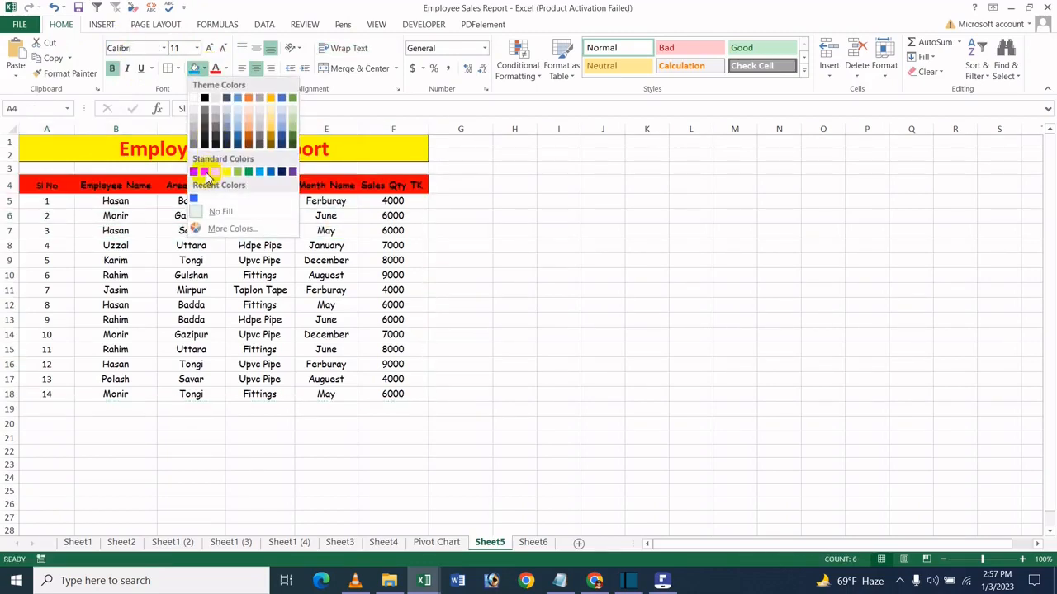
click(247, 130)
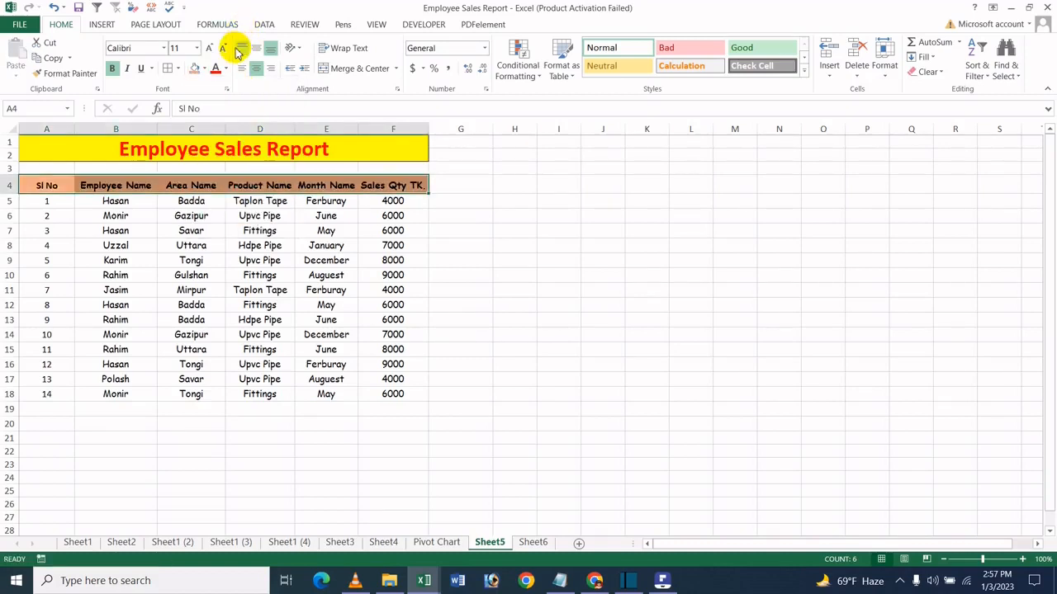
click(224, 70)
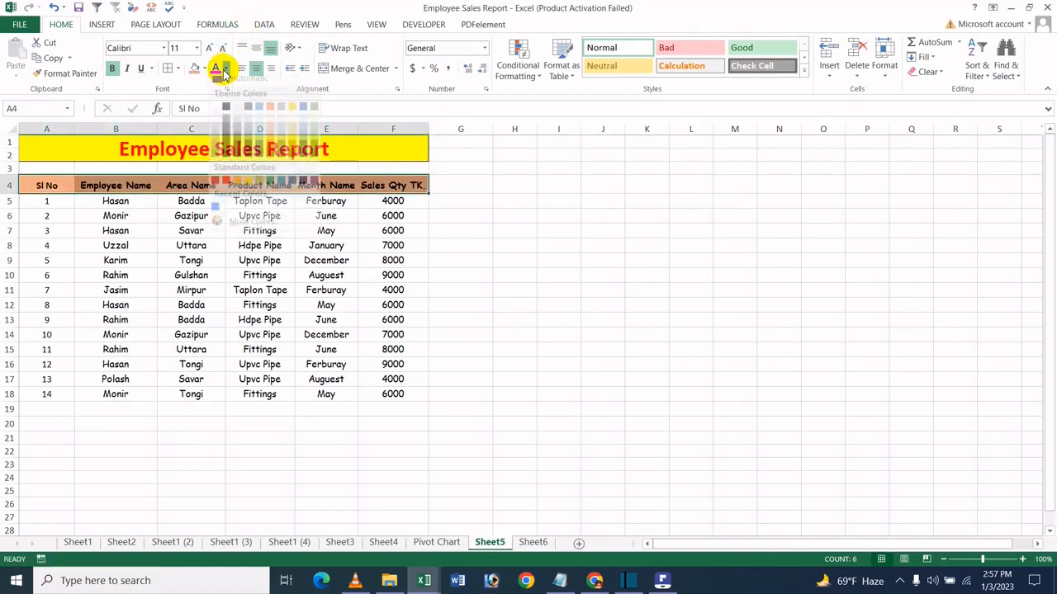
click(322, 7)
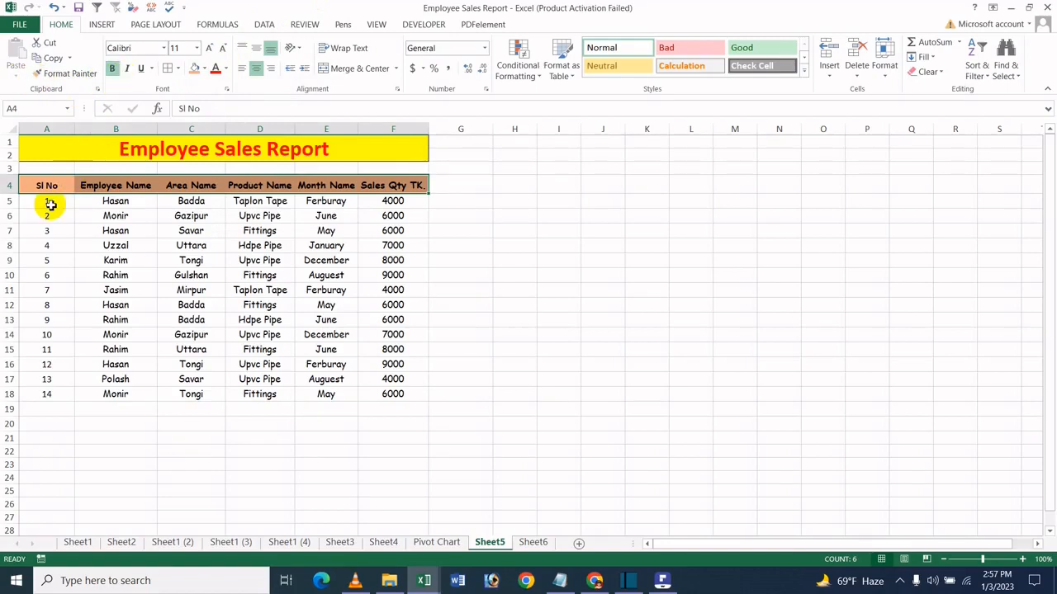
- Fill the data rows A5:F18 with a gold theme colour
drag(48, 199, 400, 394)
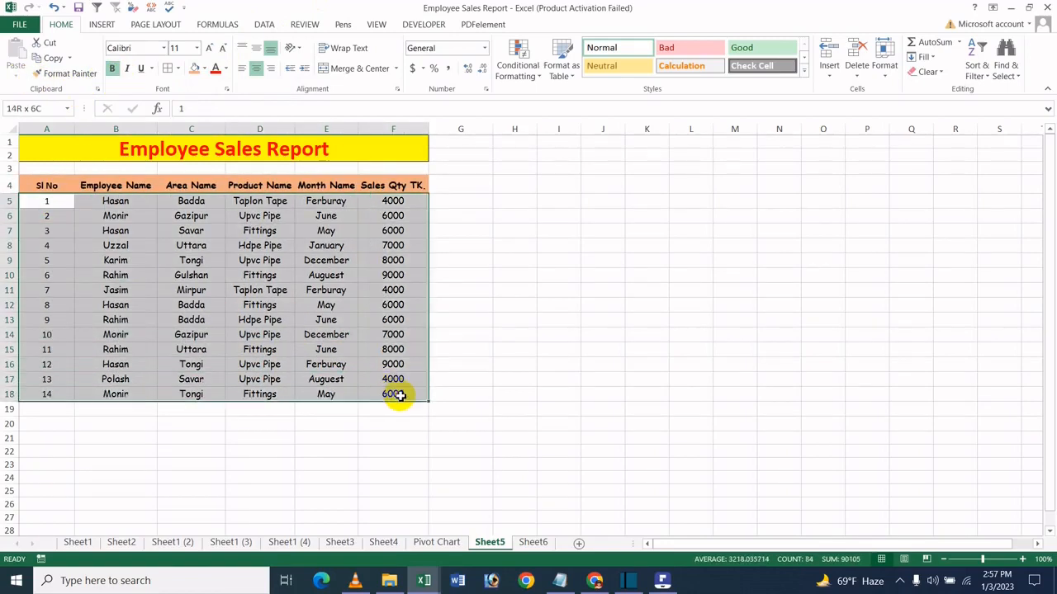
click(204, 69)
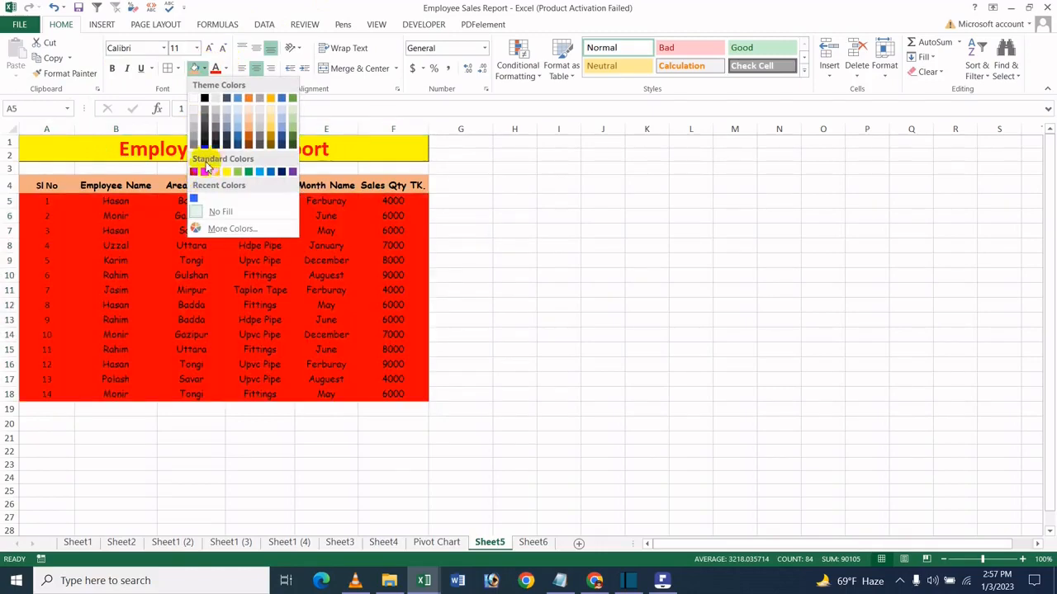
click(270, 134)
- Apply All Borders to the whole table A4:F18, including the header row
drag(47, 186, 403, 391)
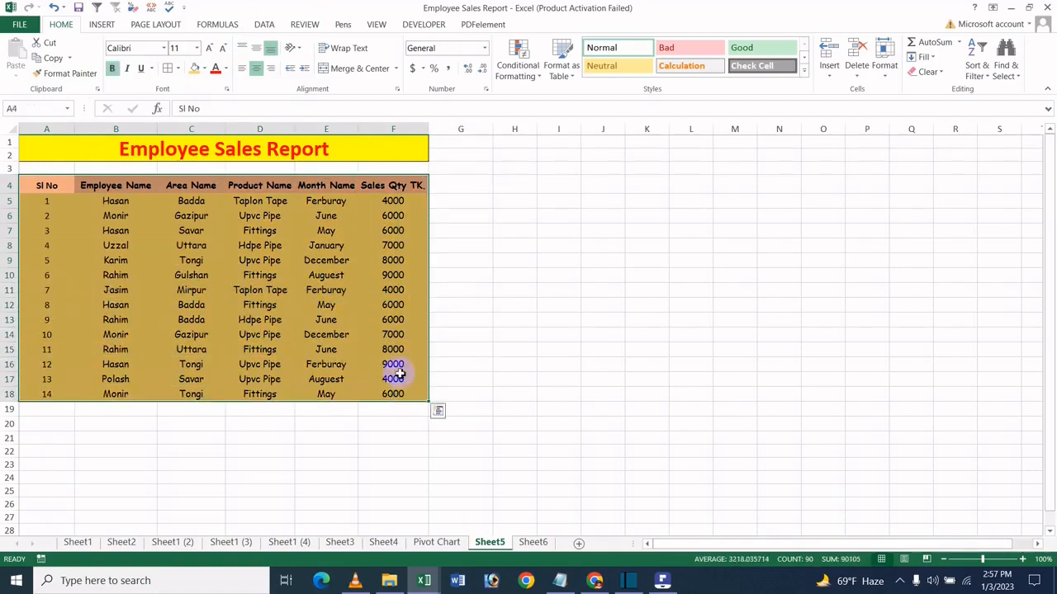
click(179, 68)
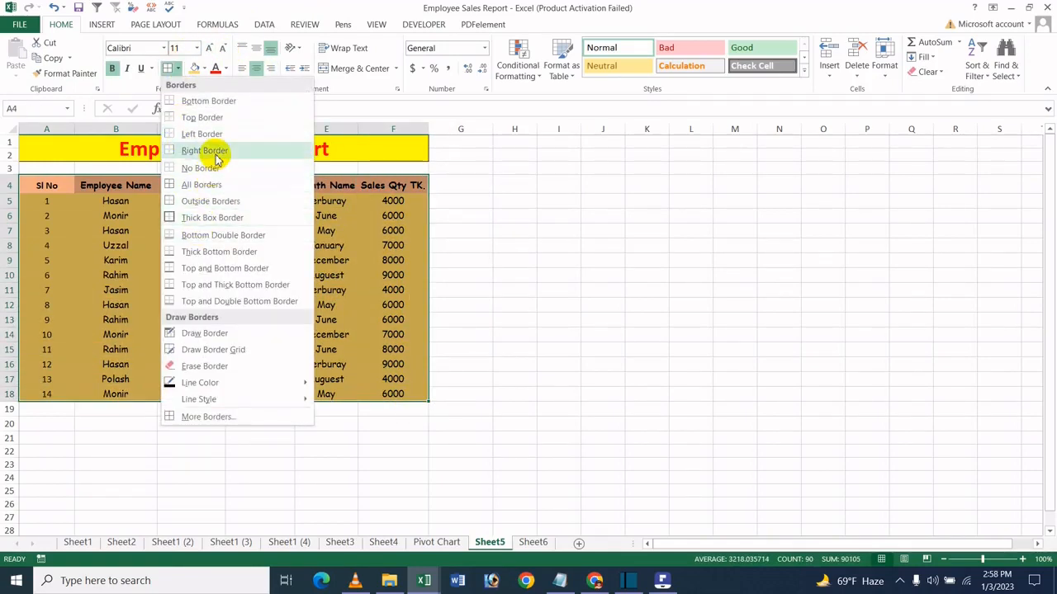
click(201, 185)
click(198, 260)
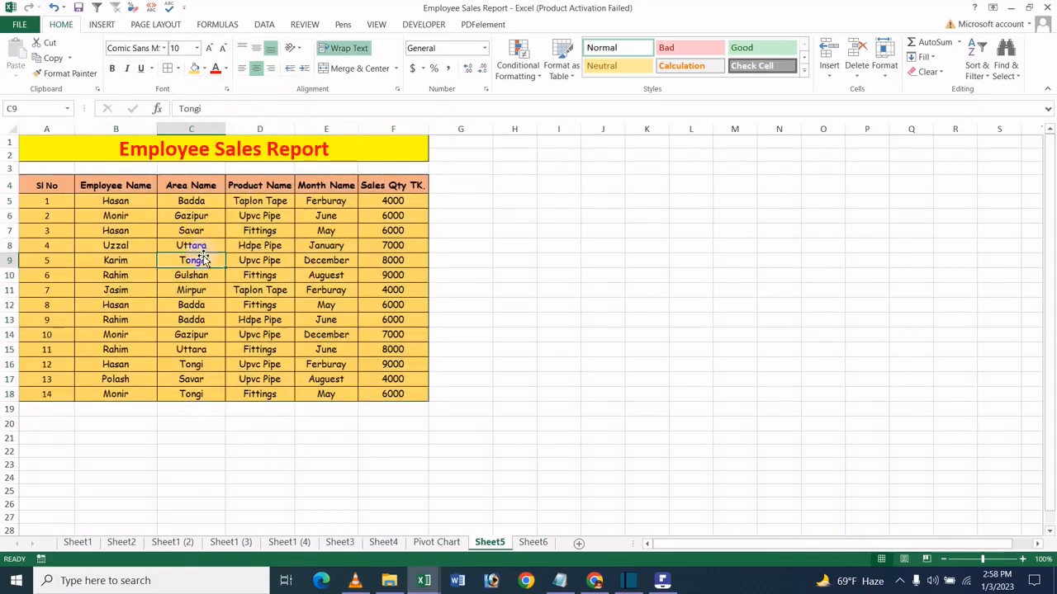
click(456, 214)
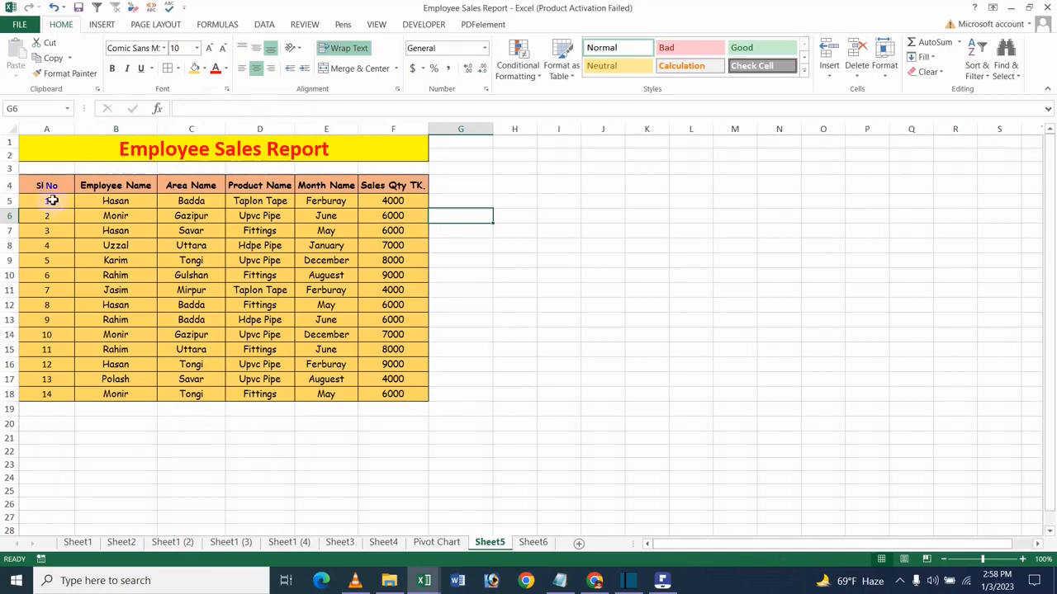
- Apply the 40% - Accent4 cell style to the whole table A4:F18
drag(54, 186, 407, 395)
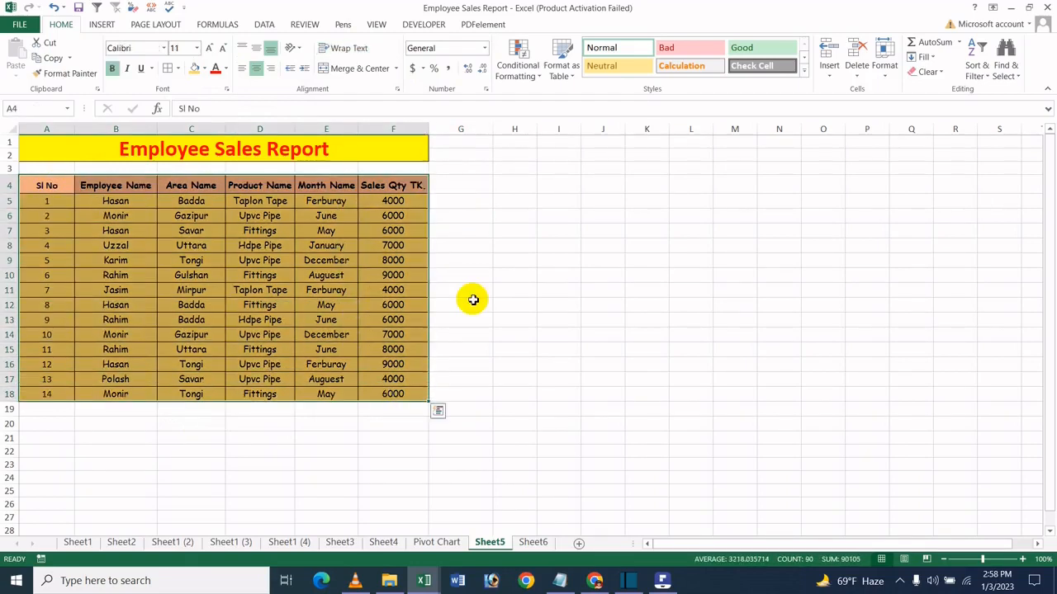
click(804, 70)
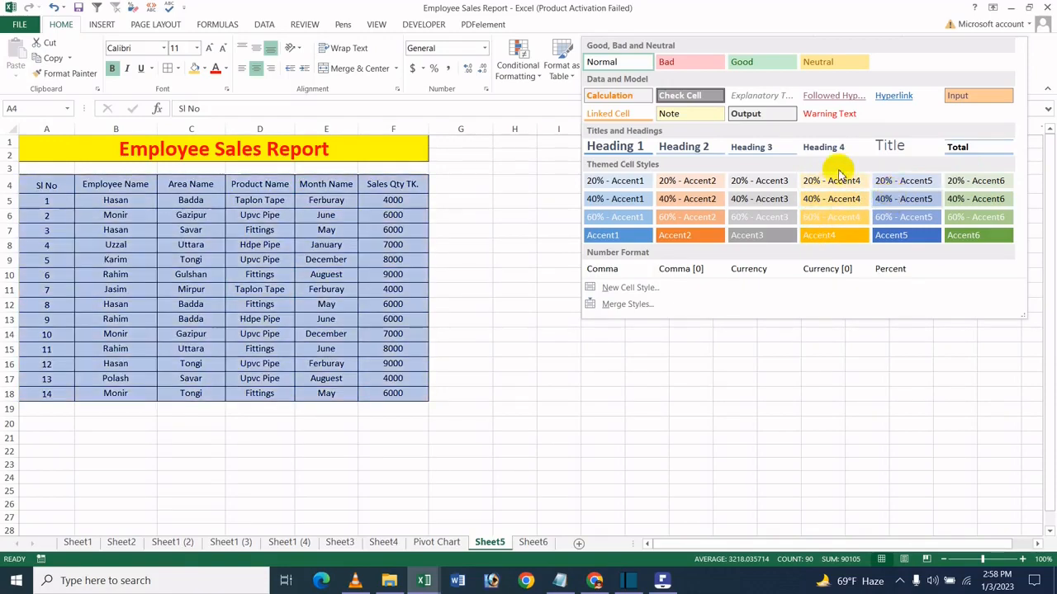
click(648, 98)
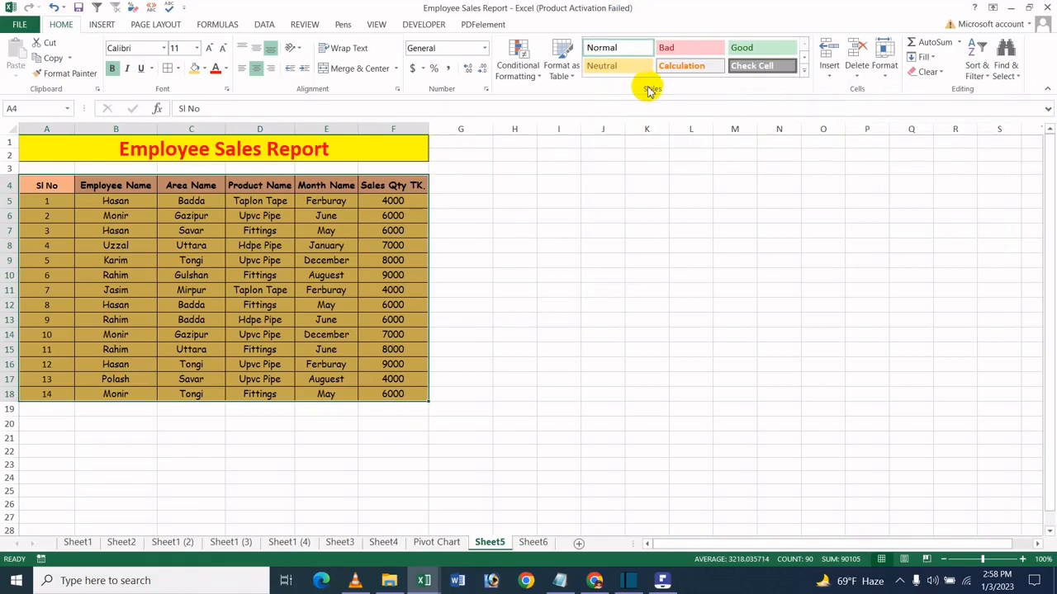
click(804, 71)
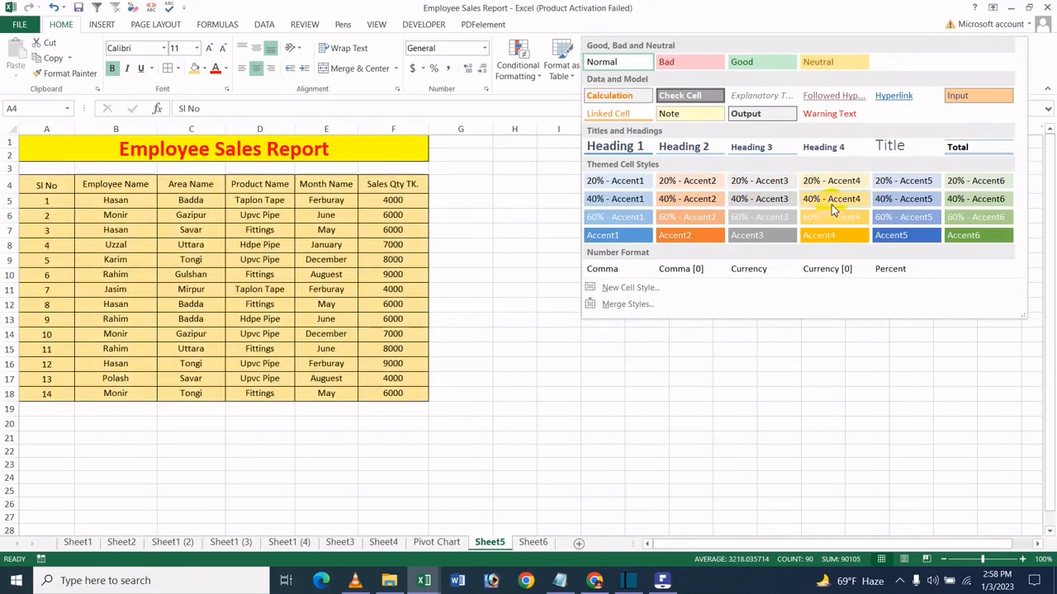
click(855, 201)
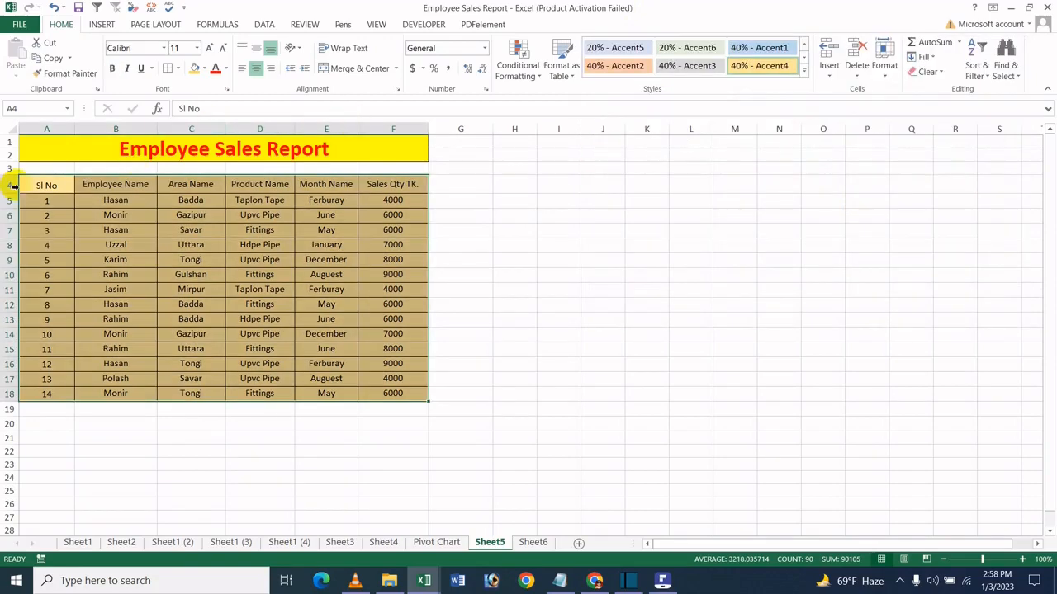
- Make the header row A4:F4 bold
drag(41, 180, 333, 192)
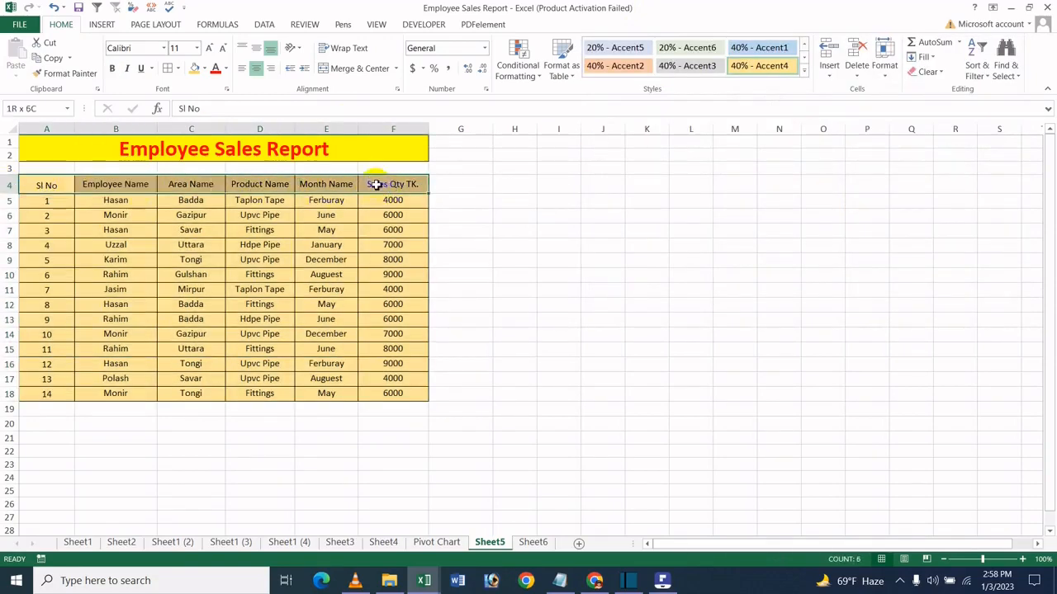
click(111, 68)
click(70, 244)
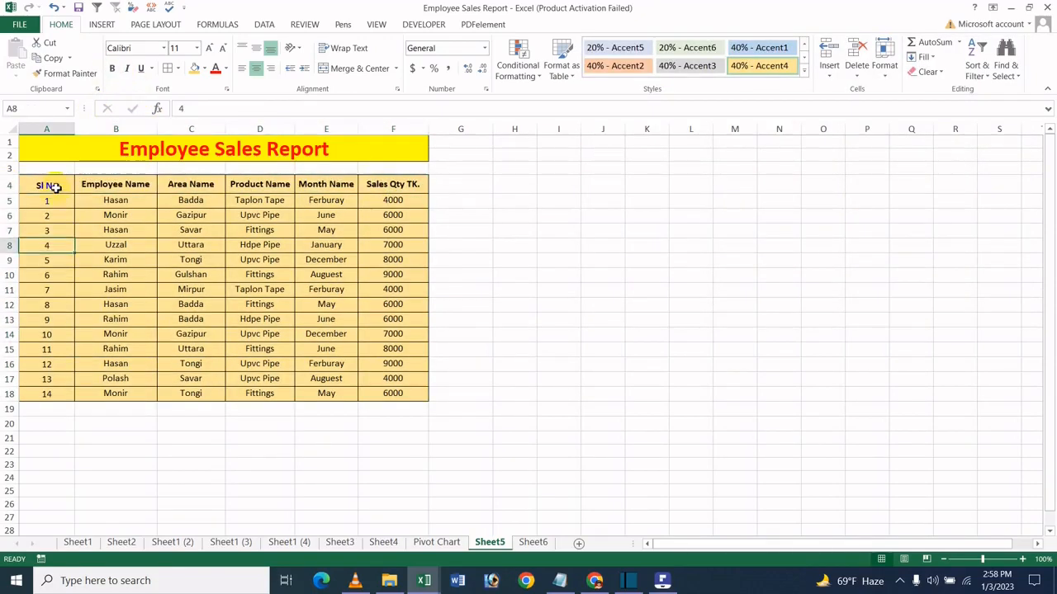
drag(54, 187, 399, 394)
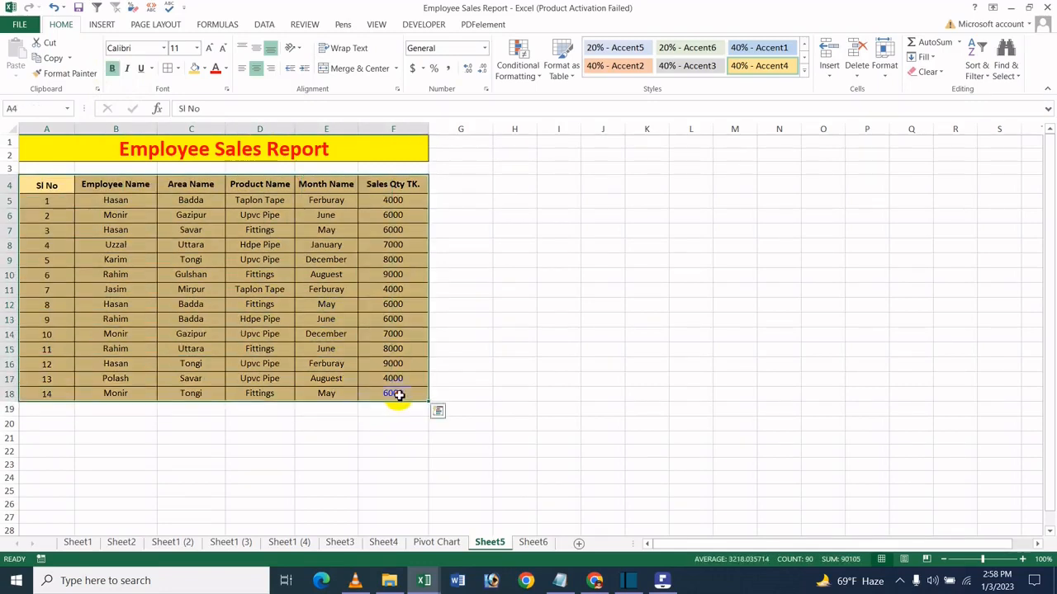
click(327, 366)
click(882, 68)
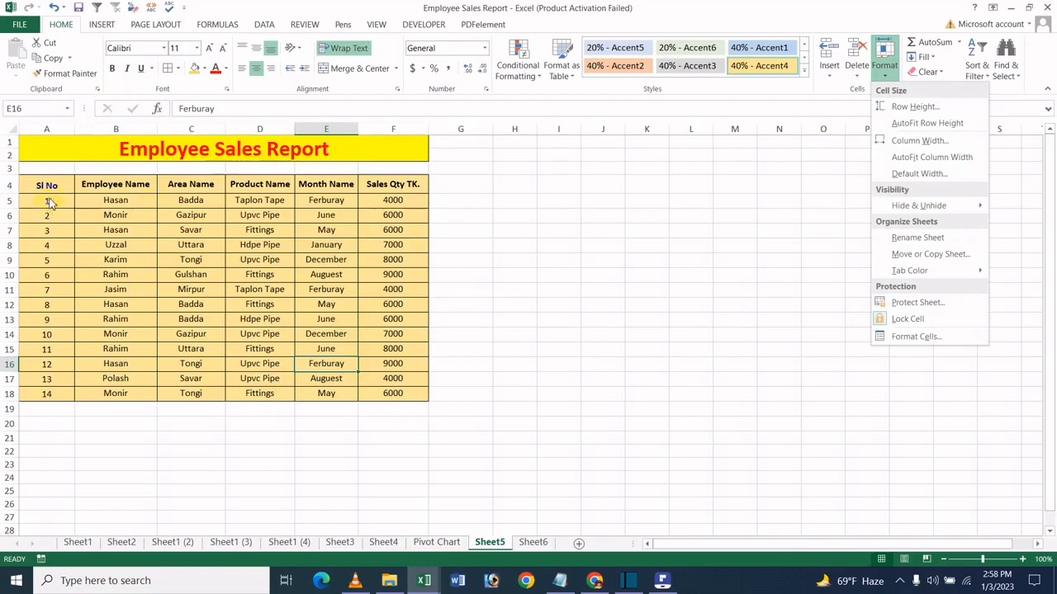
click(50, 130)
mouse_move(47, 129)
mouse_down()
mouse_move(405, 137)
mouse_move(395, 142)
mouse_up()
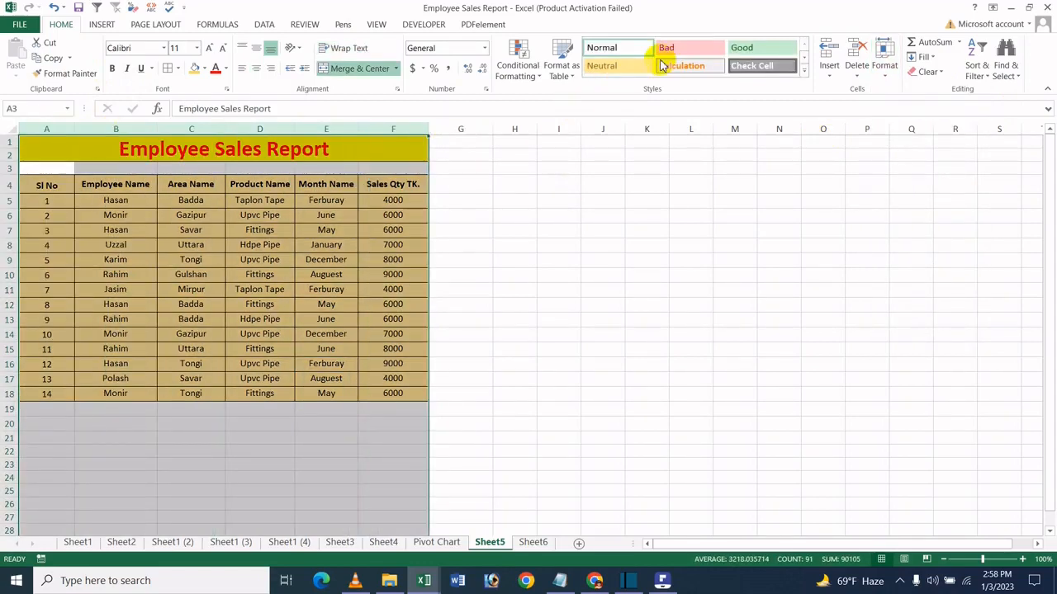
click(883, 74)
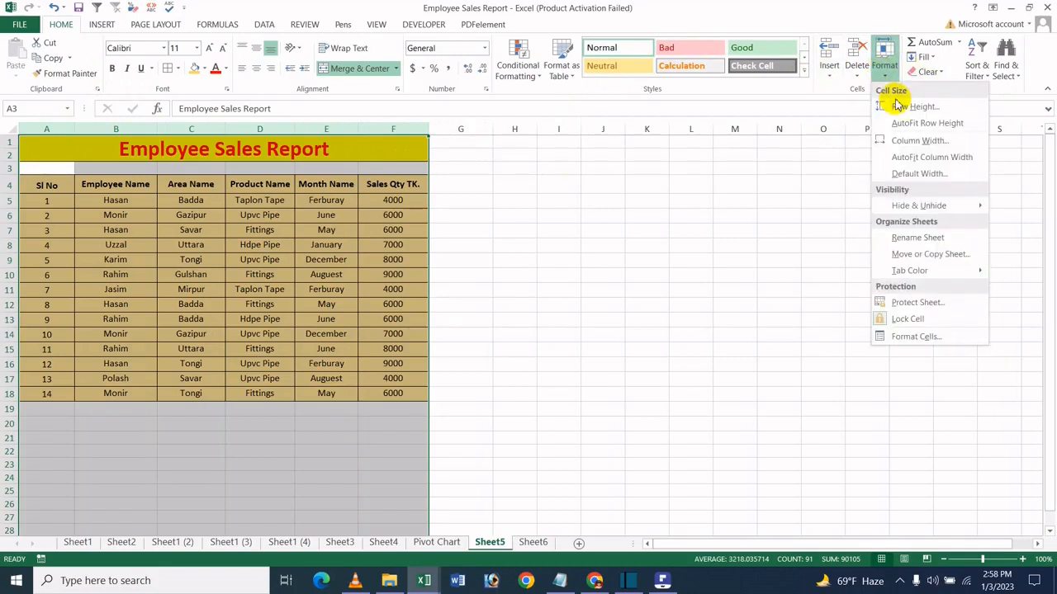
click(921, 141)
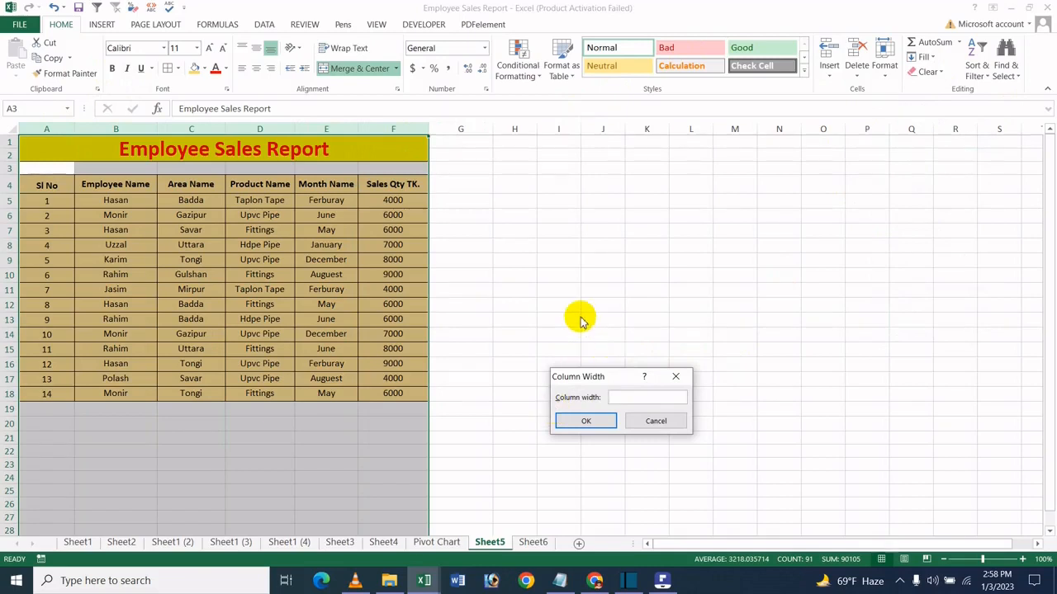
click(622, 398)
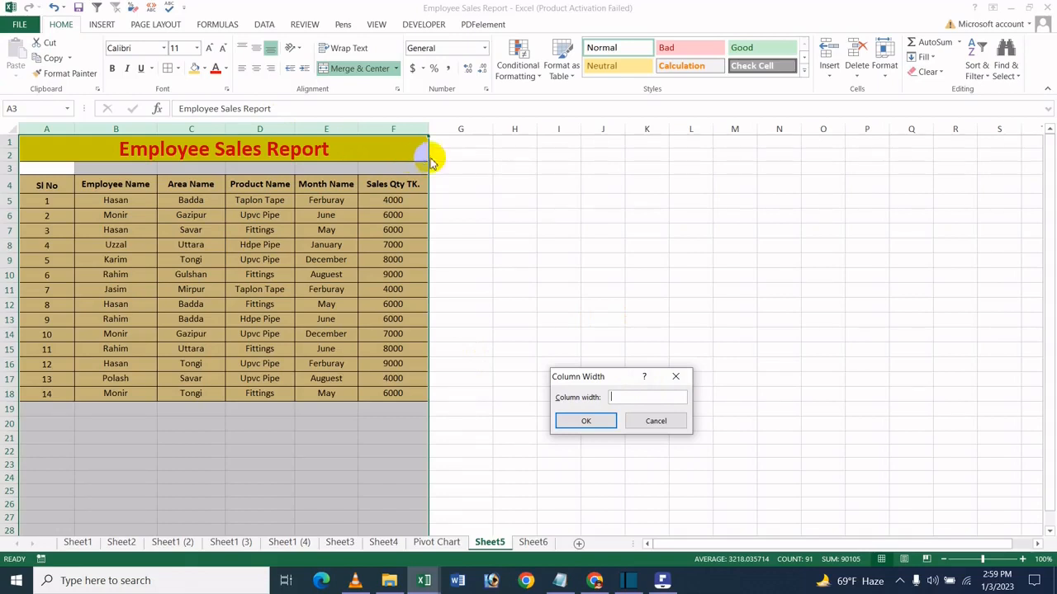
click(677, 381)
click(265, 130)
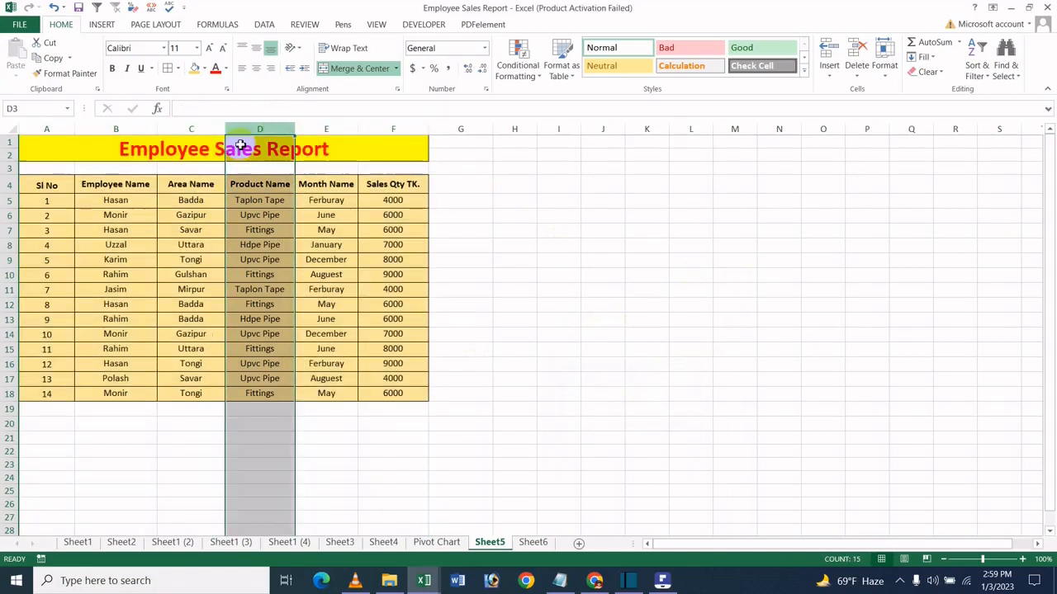
click(116, 216)
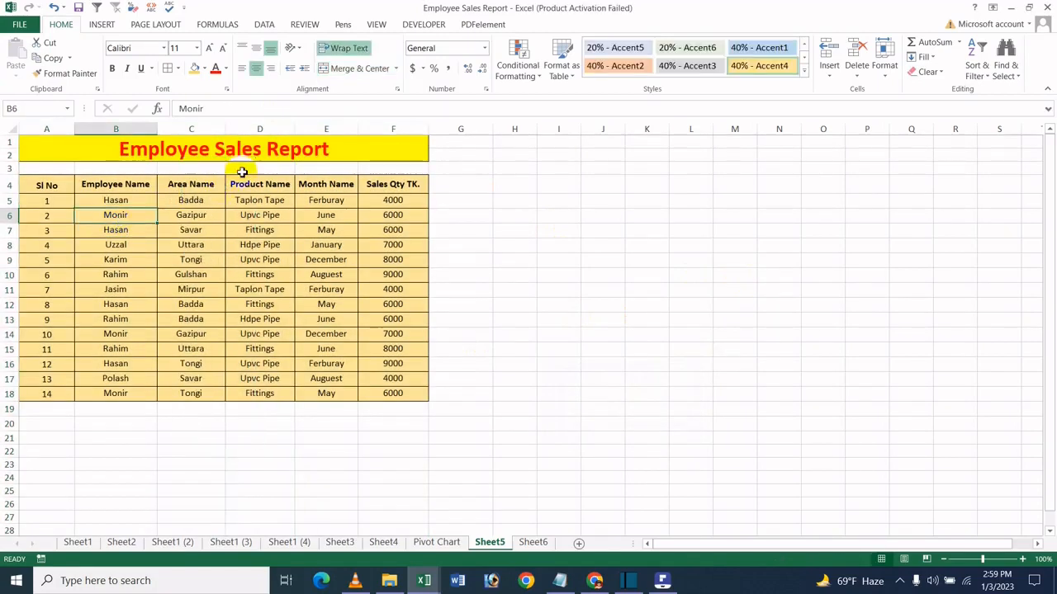
click(260, 130)
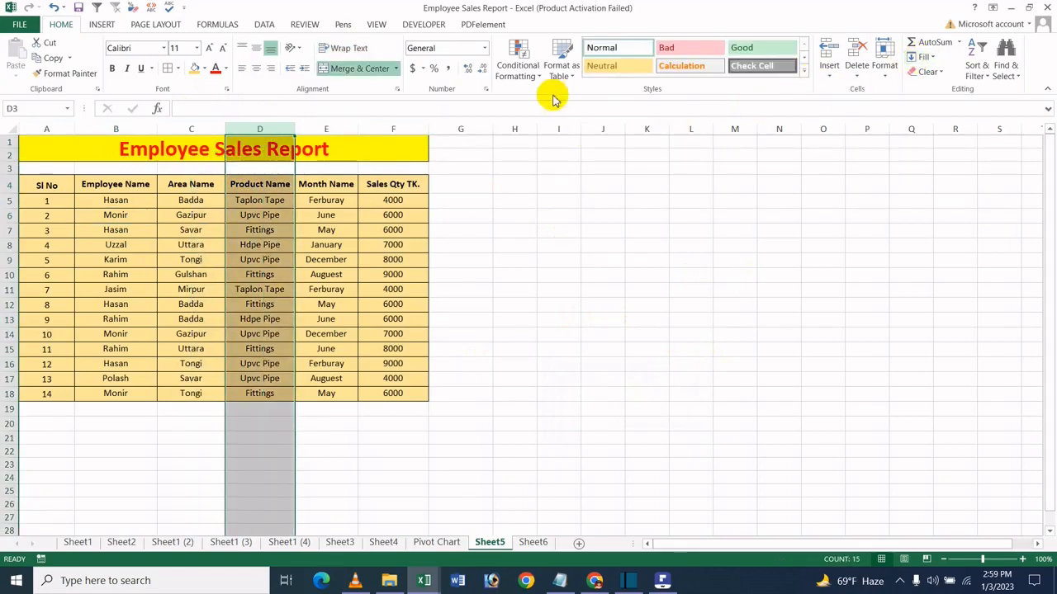
- Set the width of column F, holding the Sales Qty TK. values, to 11.45
click(409, 125)
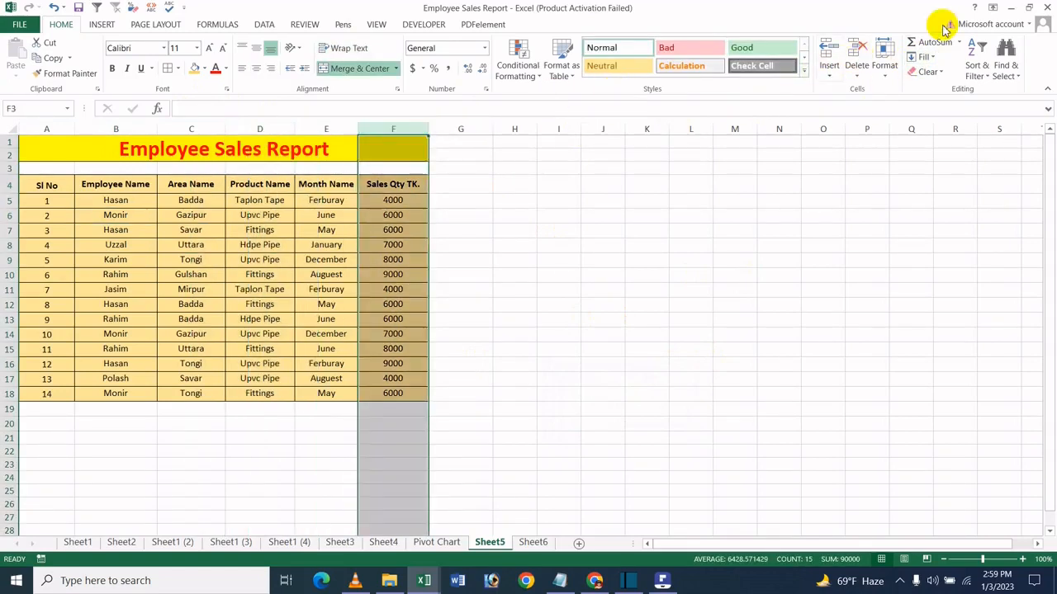
click(884, 66)
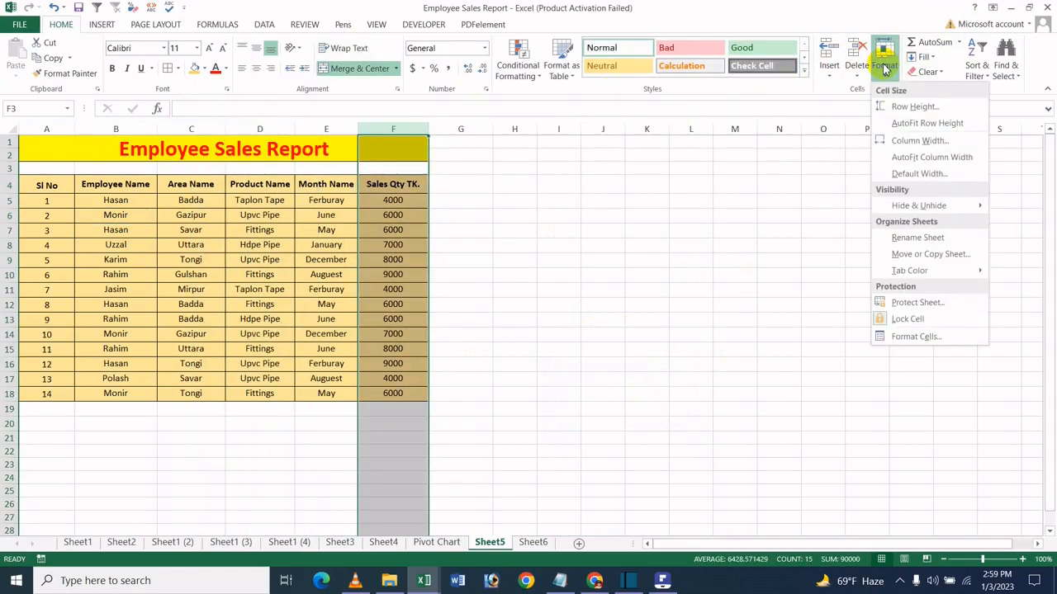
click(953, 142)
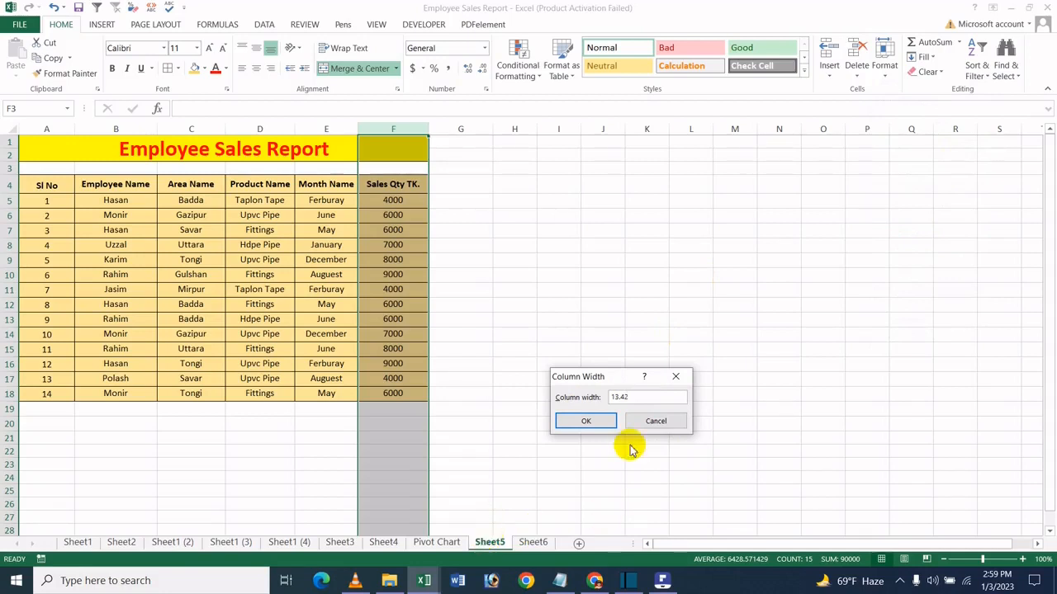
click(586, 423)
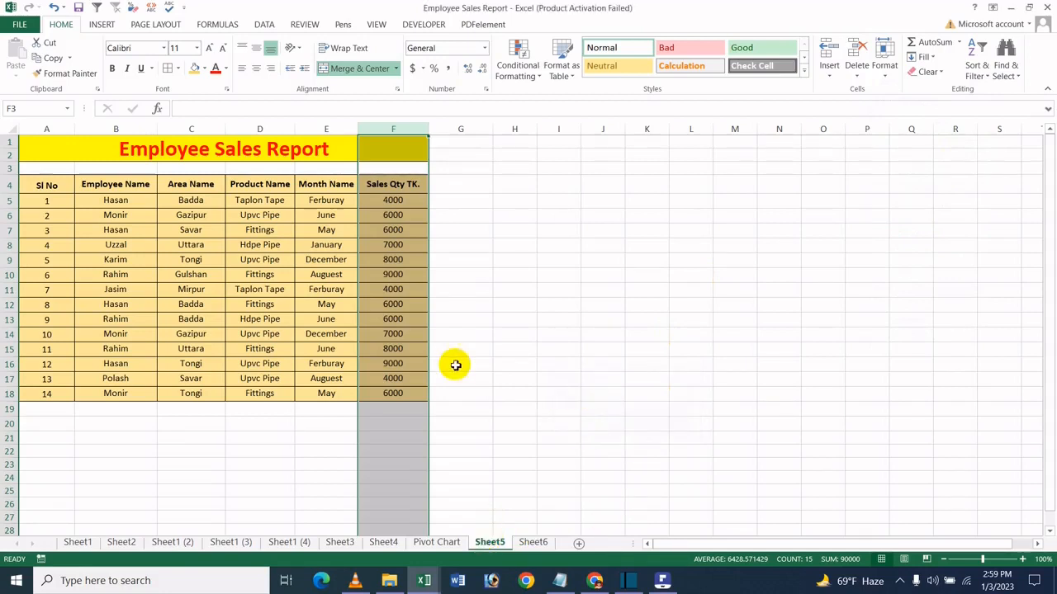
click(887, 69)
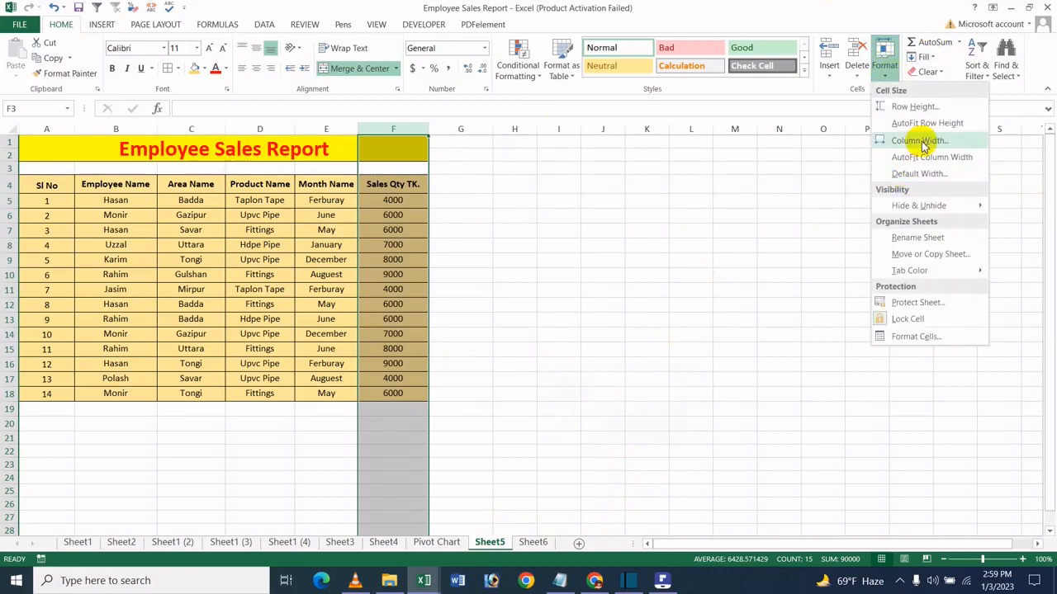
click(921, 142)
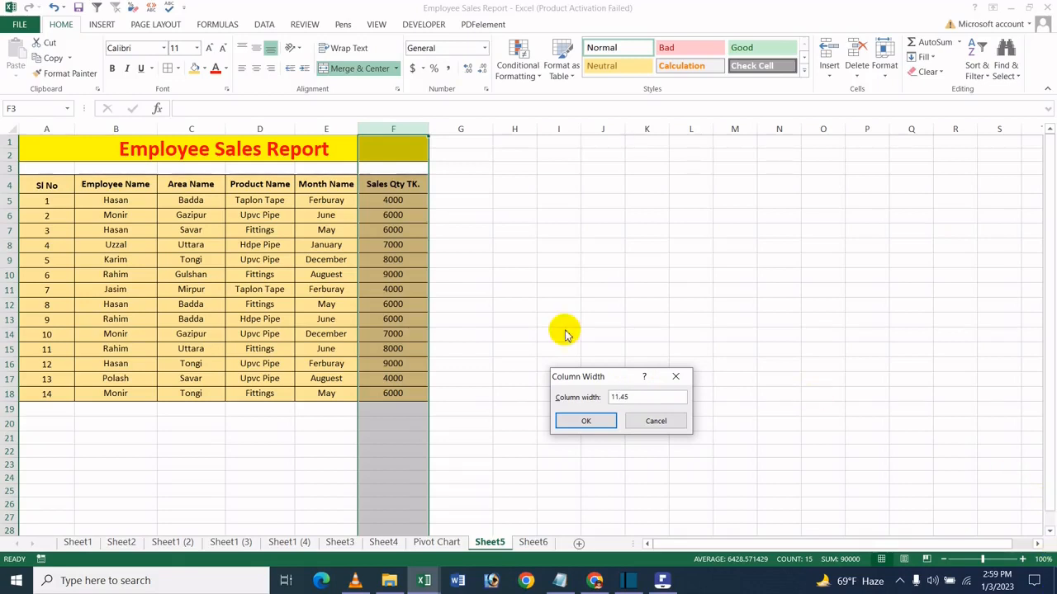
click(587, 421)
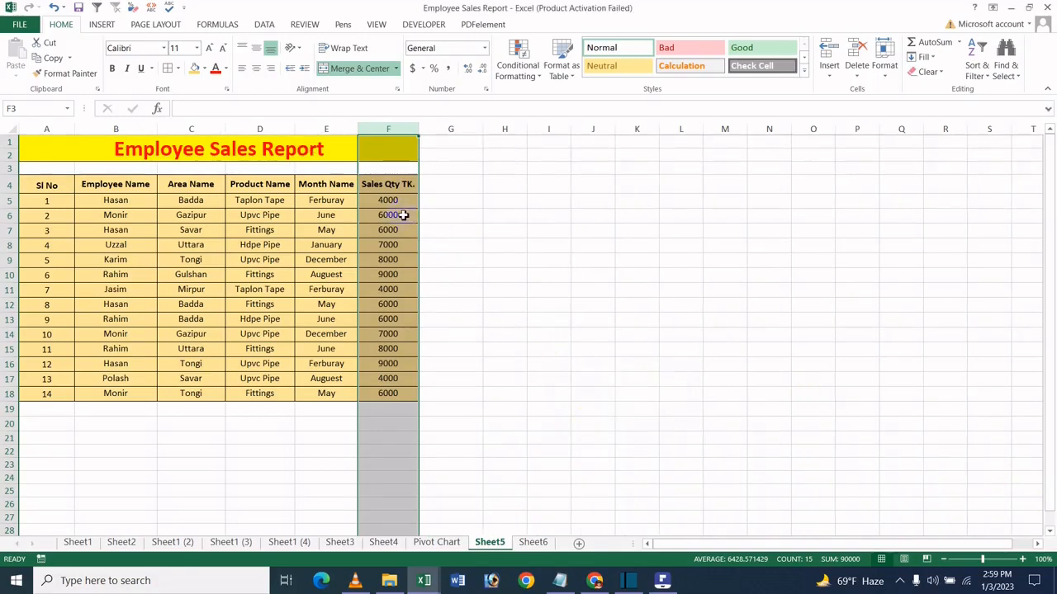
- Try to clear the contents of column F, and undo its last width change
key(Delete)
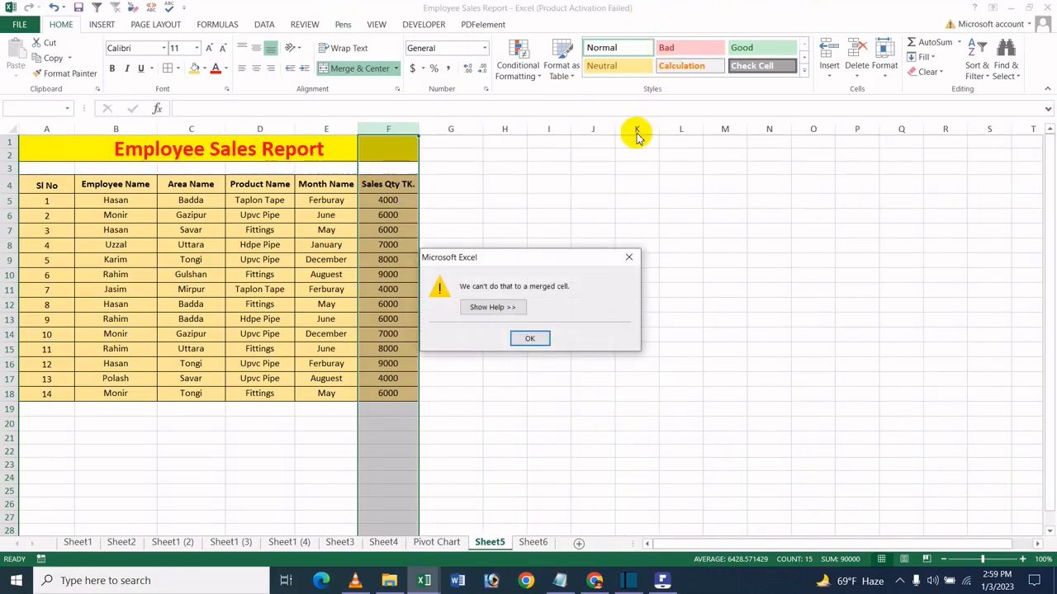
click(628, 257)
key(ctrl+z)
click(169, 183)
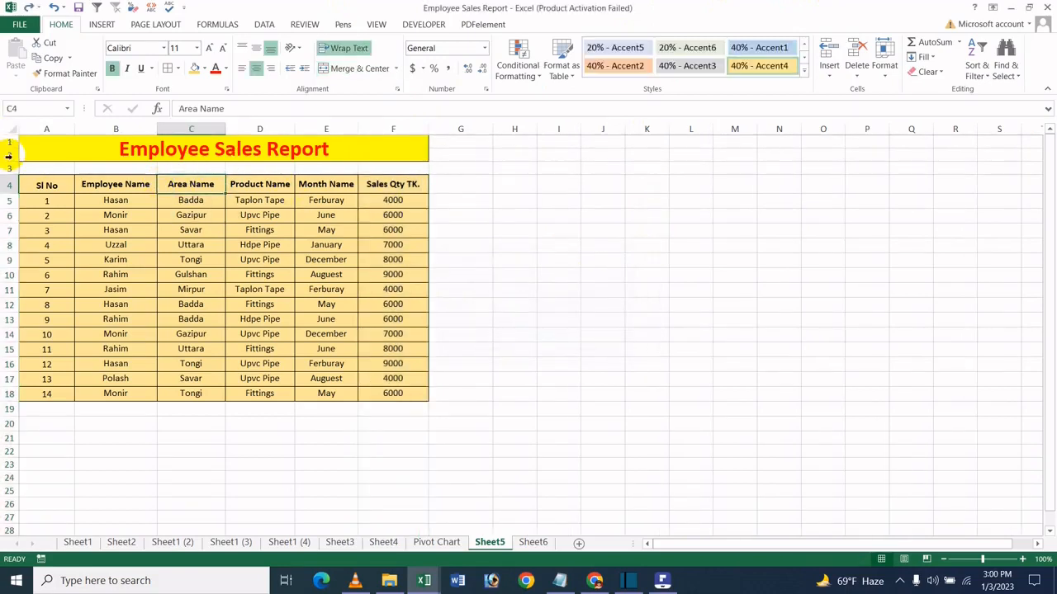
- Increase the height of header row 4 by entering a larger row height value
click(7, 201)
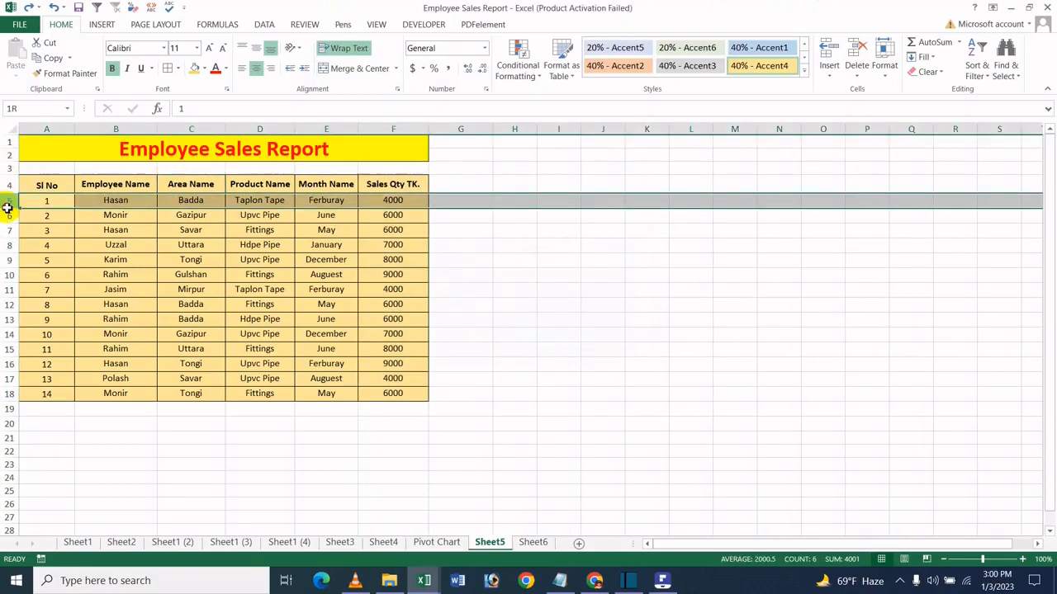
click(9, 183)
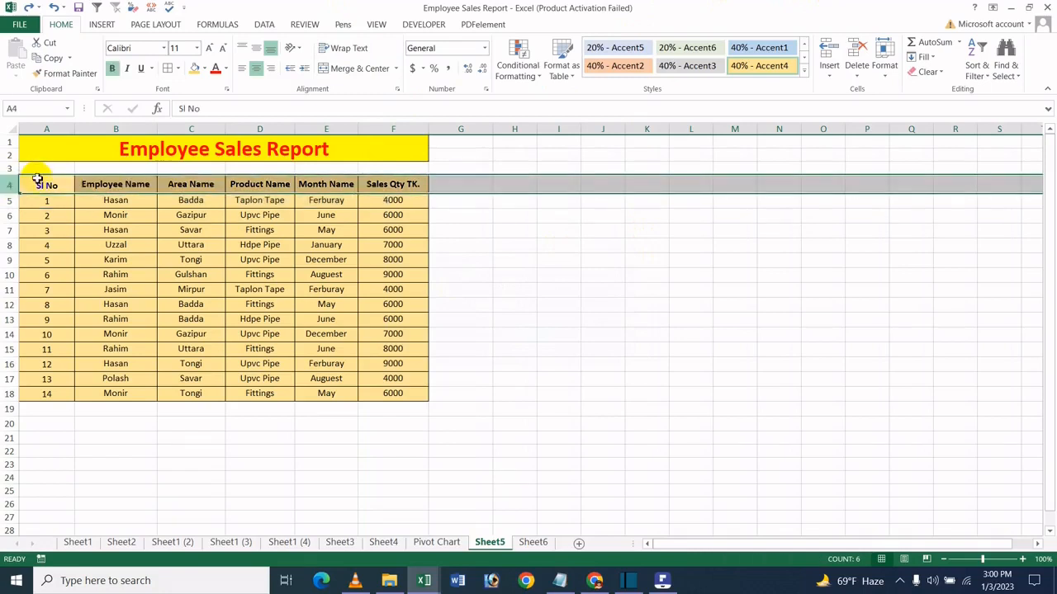
click(884, 71)
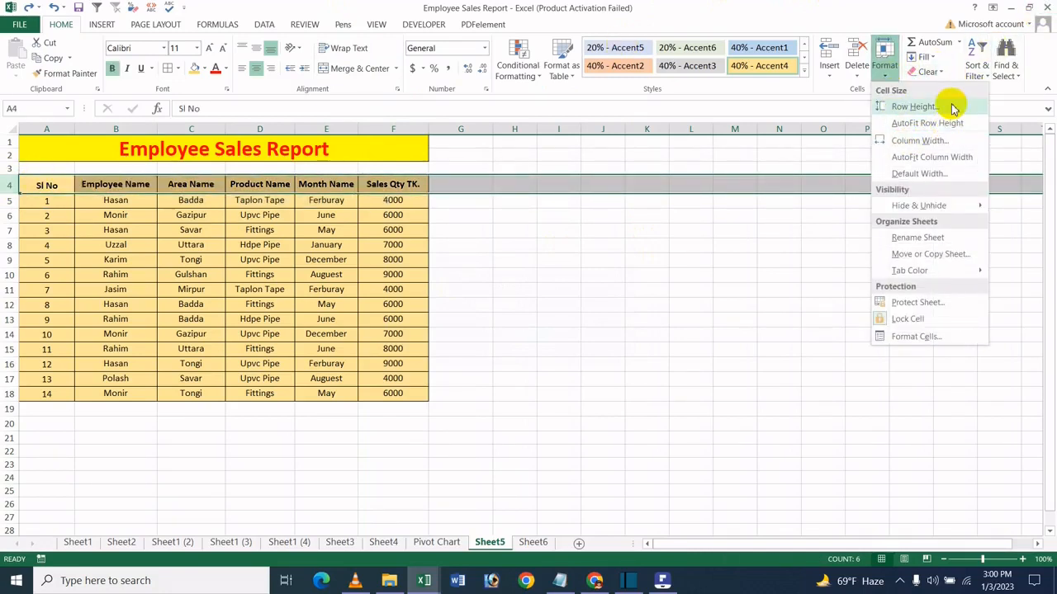
click(913, 106)
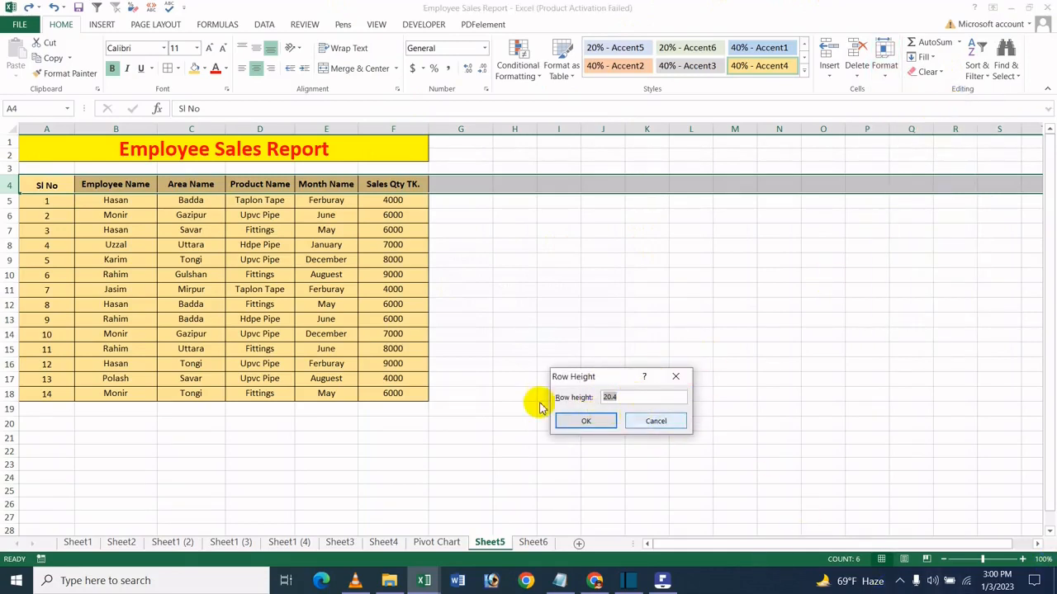
click(623, 398)
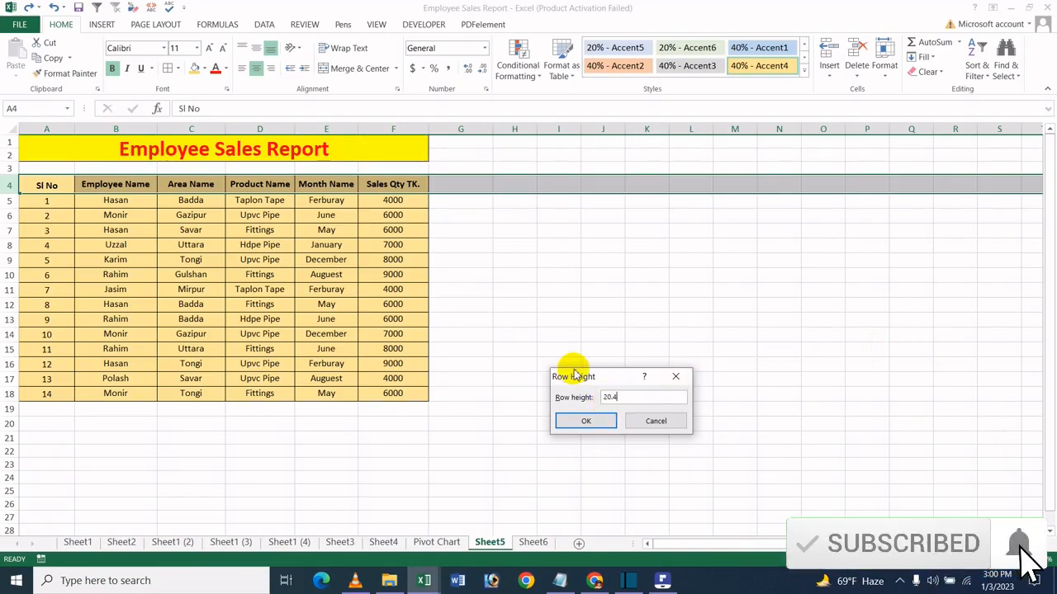
key(BackSpace)
key(BackSpace)
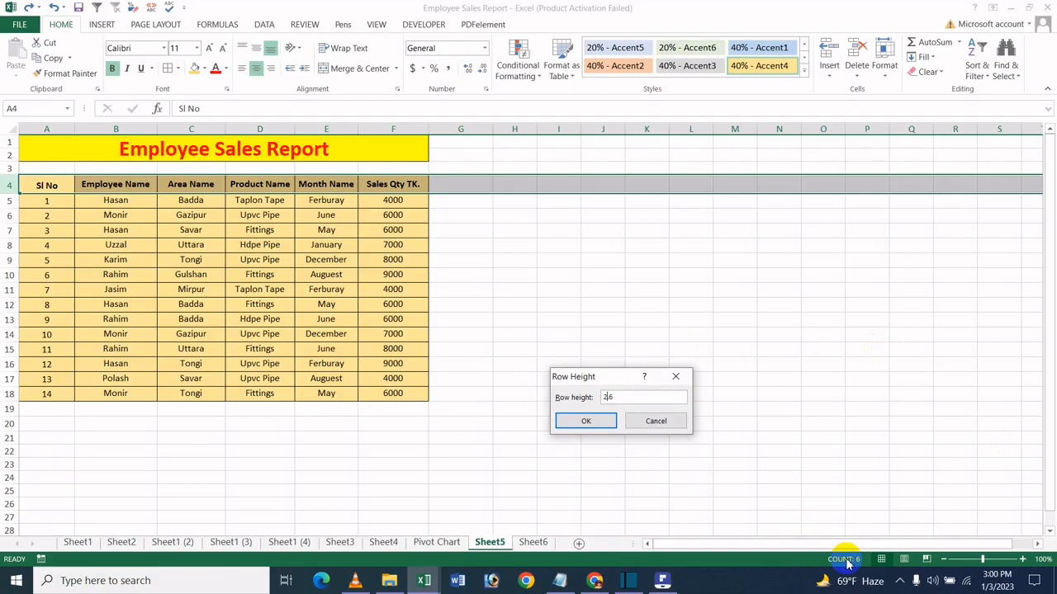
key(Return)
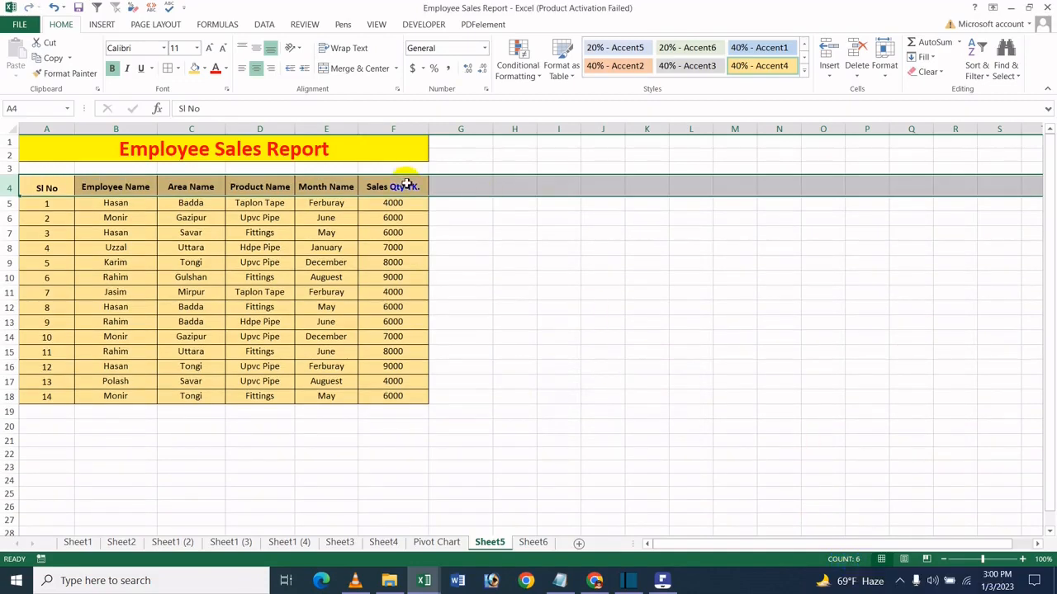
- Set the height of header row 4 to 27.6
click(888, 74)
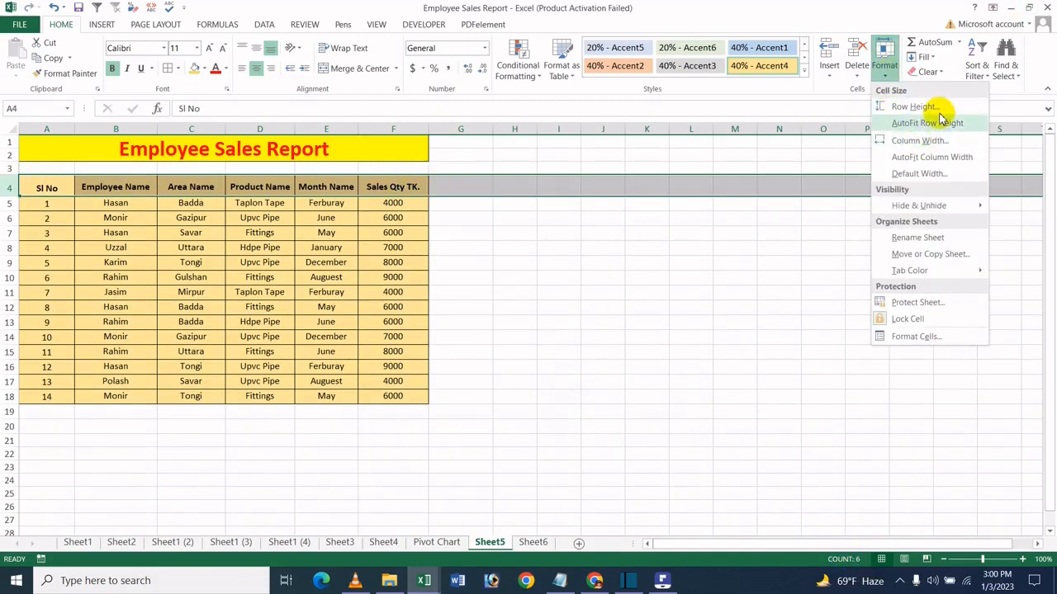
click(933, 106)
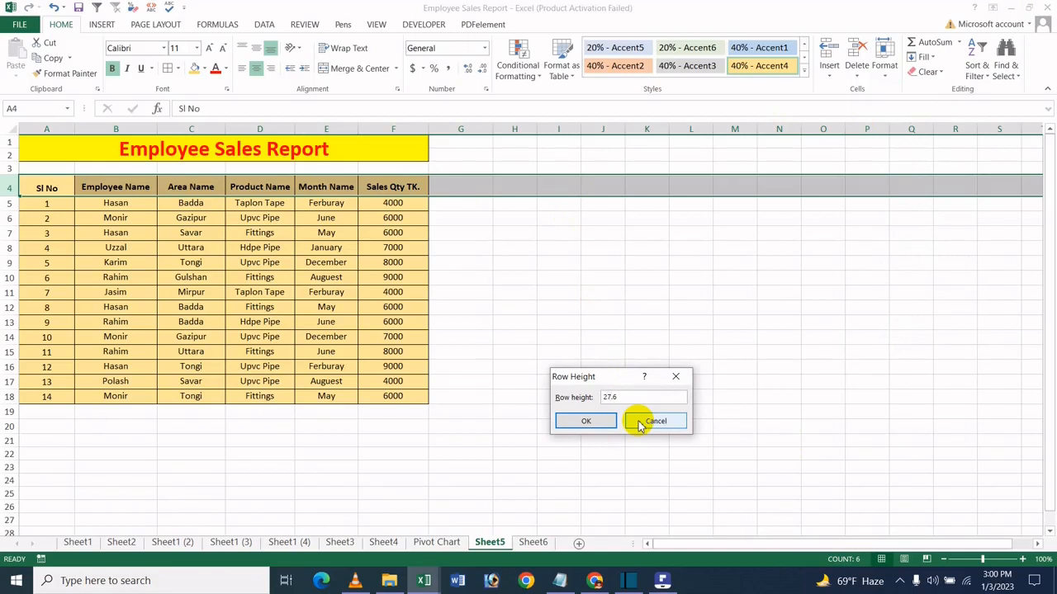
click(640, 423)
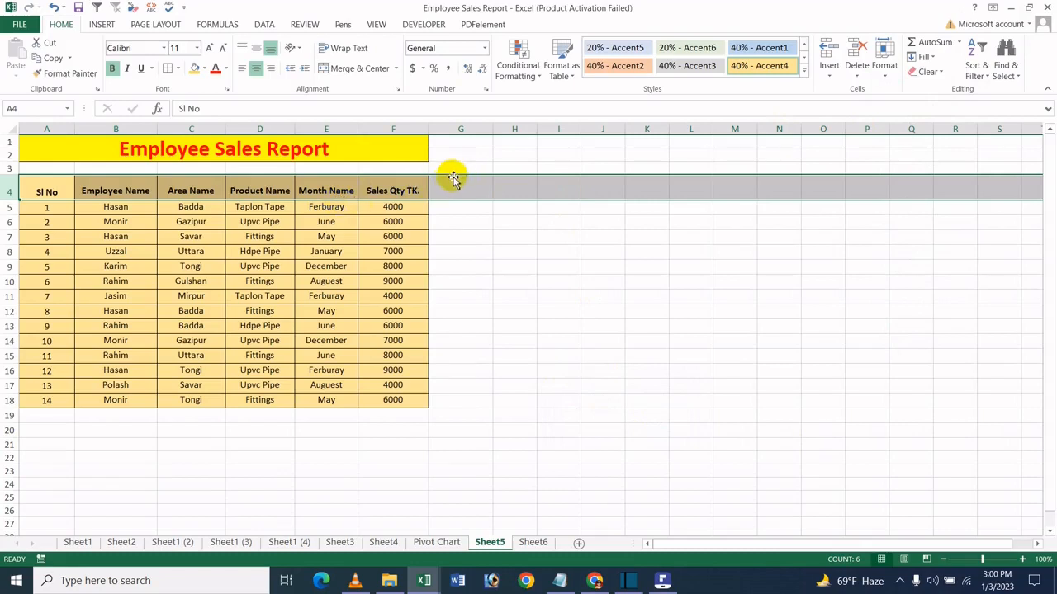
- AutoFit the height of header row 4 to its contents
click(888, 86)
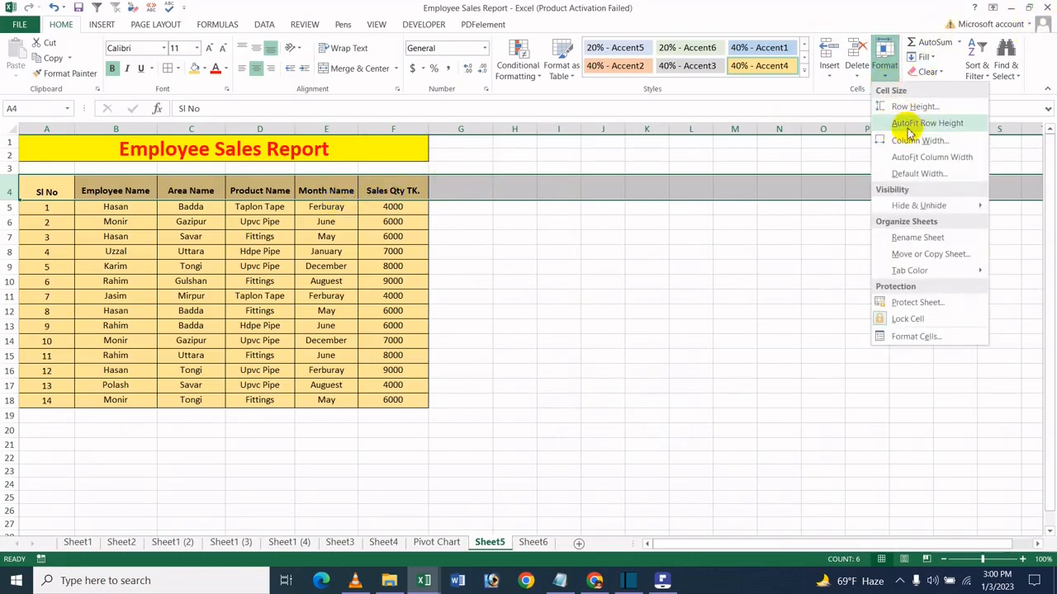
click(911, 132)
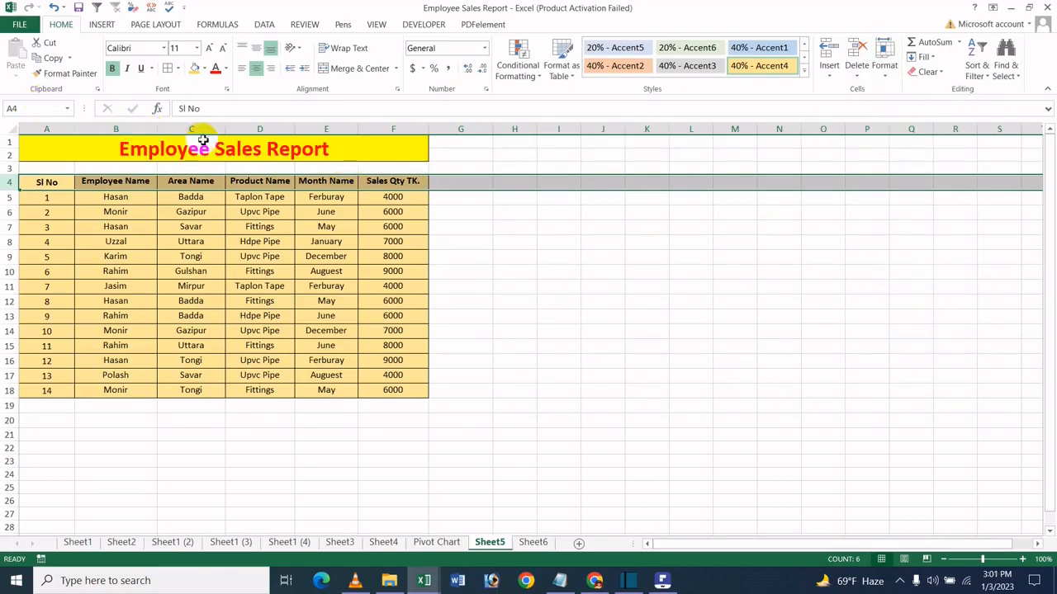
- AutoFit the width of the Sl No column A and undo that change
click(283, 129)
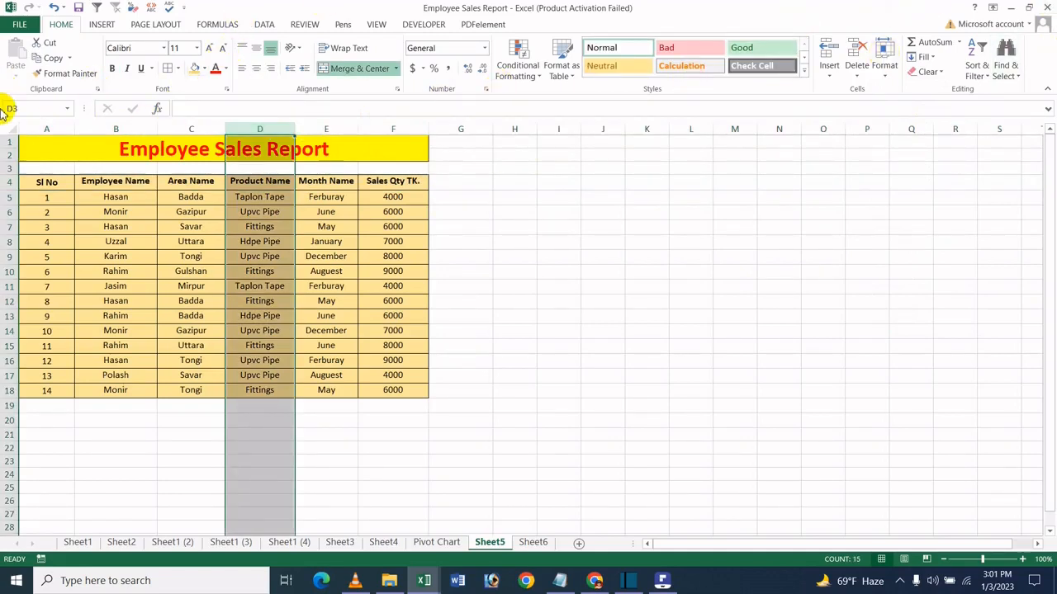
click(50, 131)
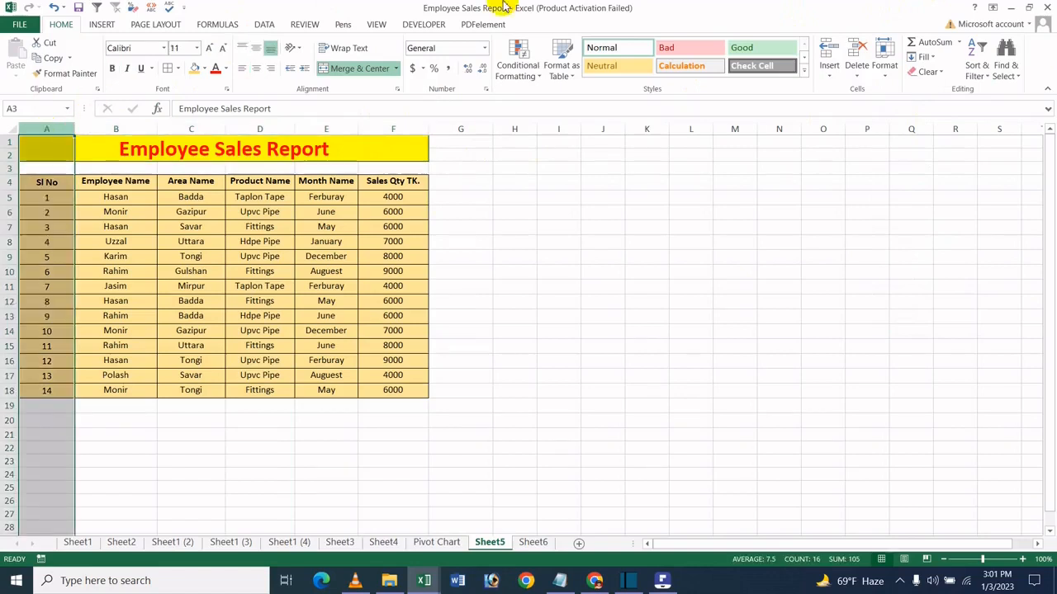
click(885, 76)
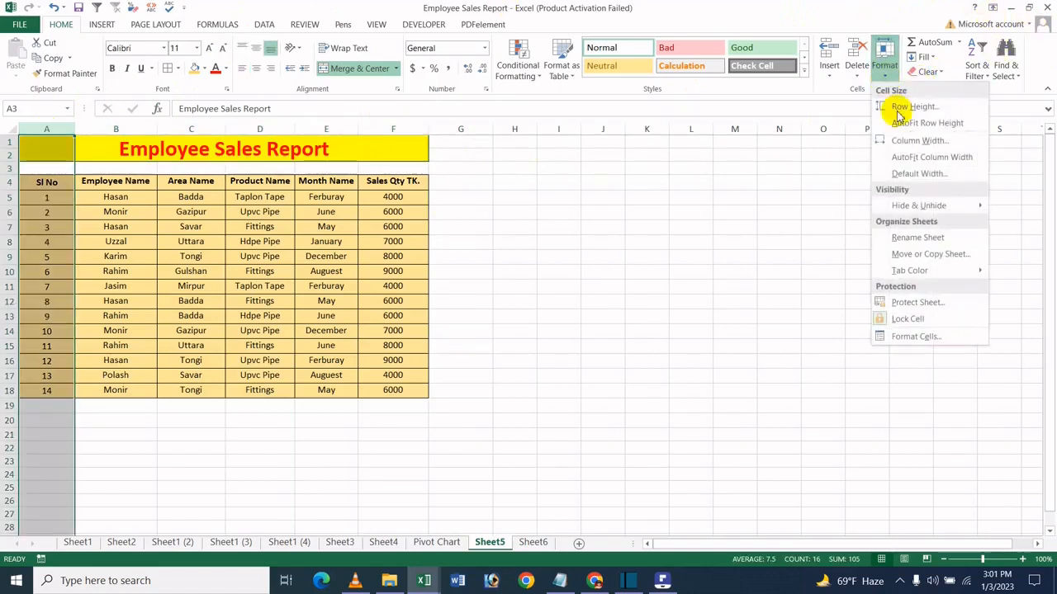
click(931, 157)
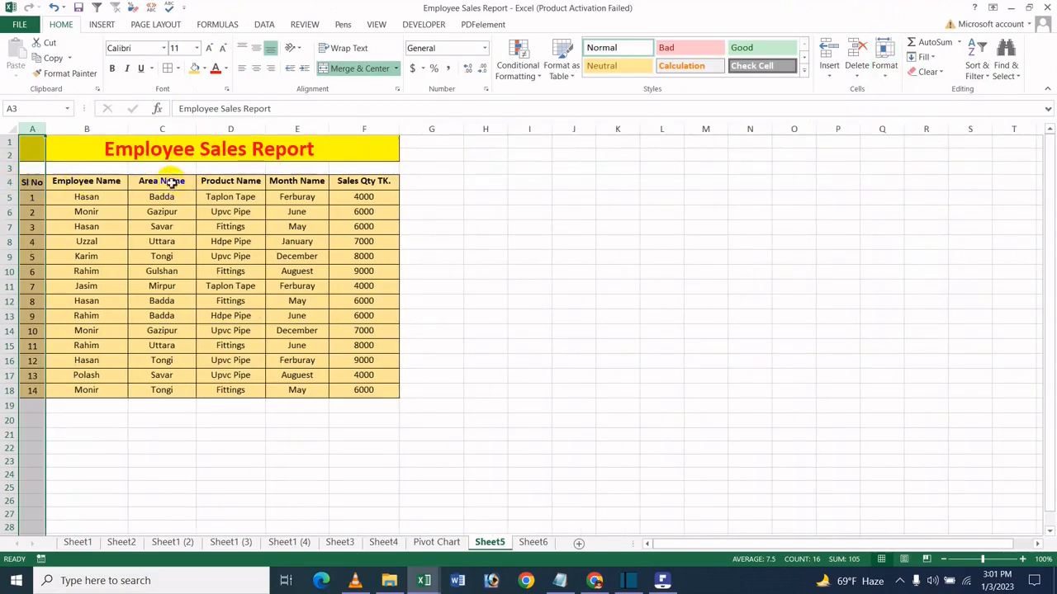
key(ctrl+z)
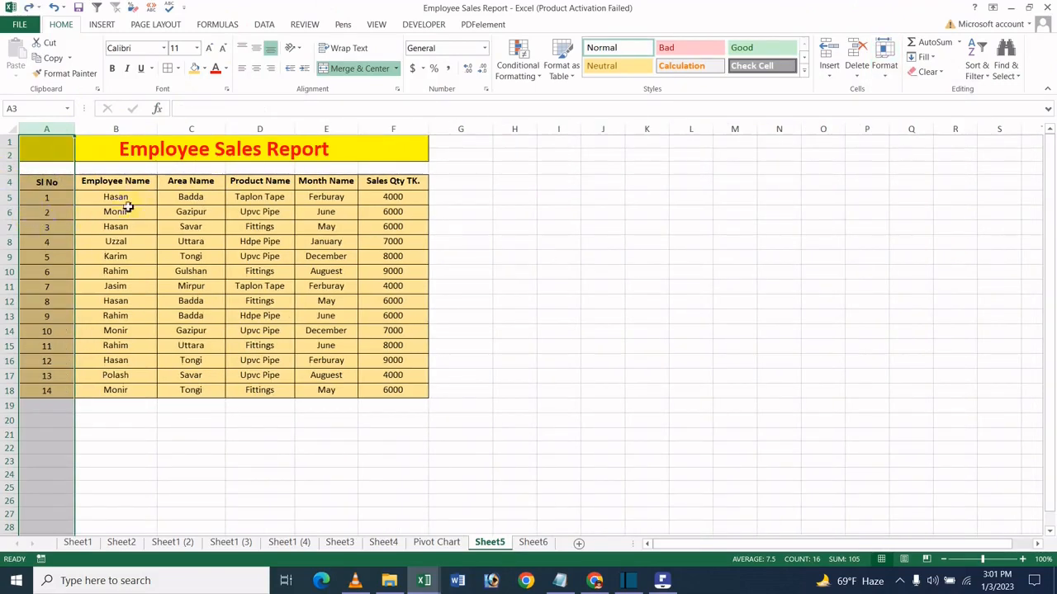
click(213, 229)
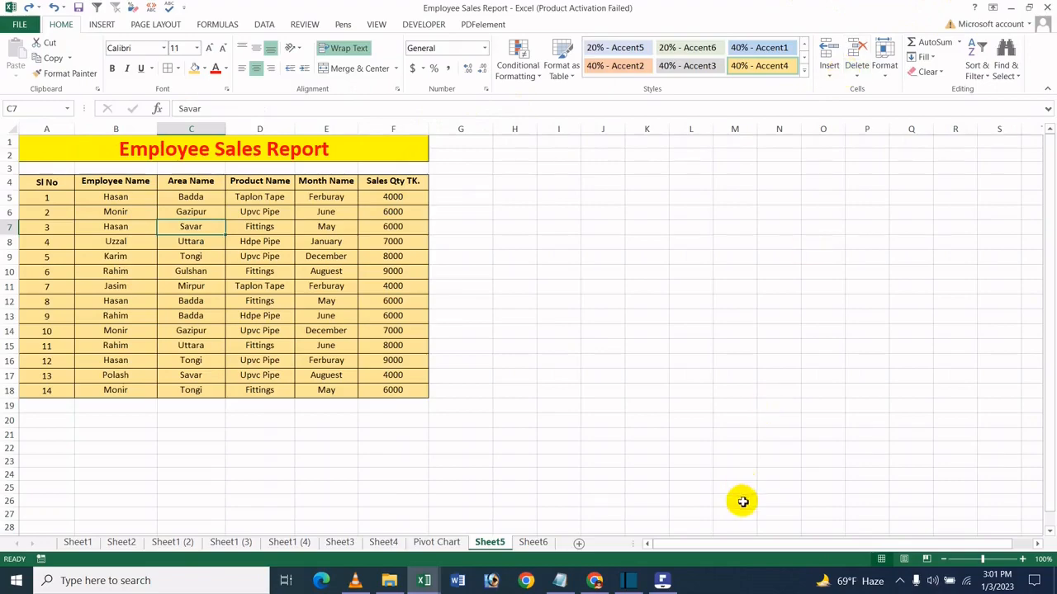
click(663, 580)
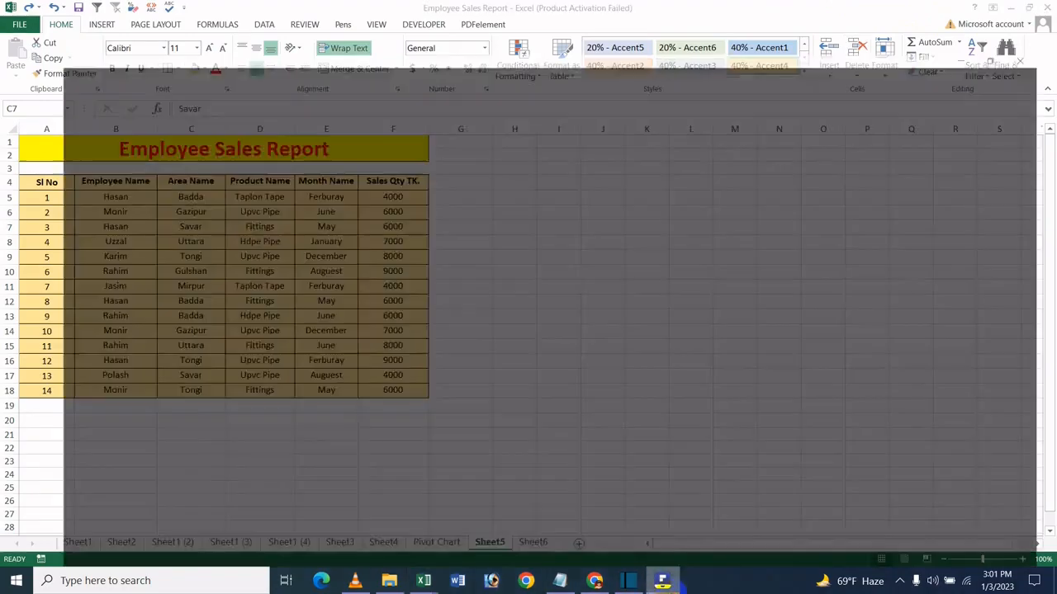